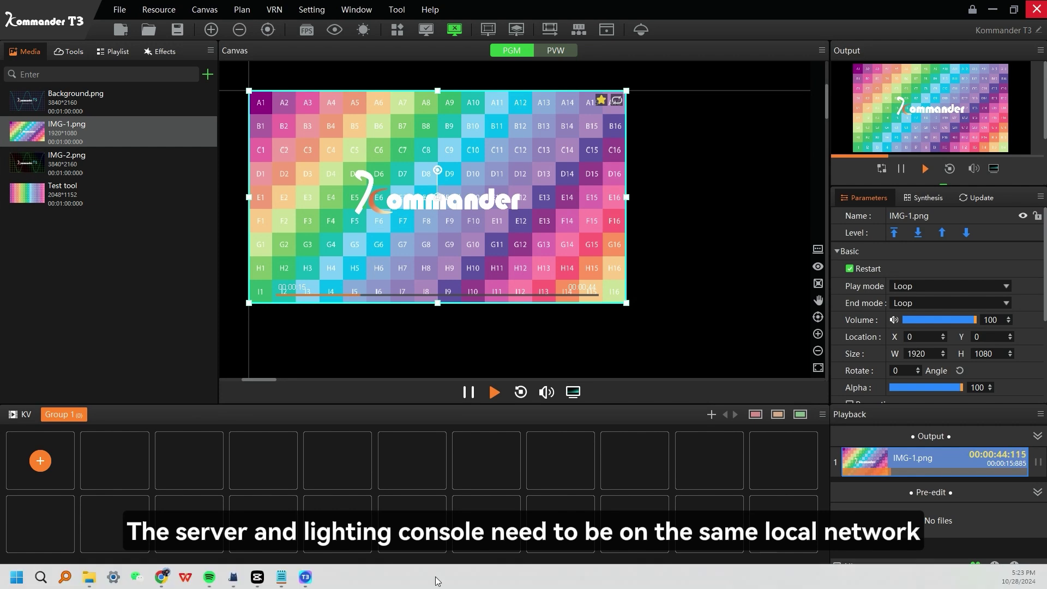
Open the IP assignment settings of the wired Ethernet connection in Windows Settings
click(113, 577)
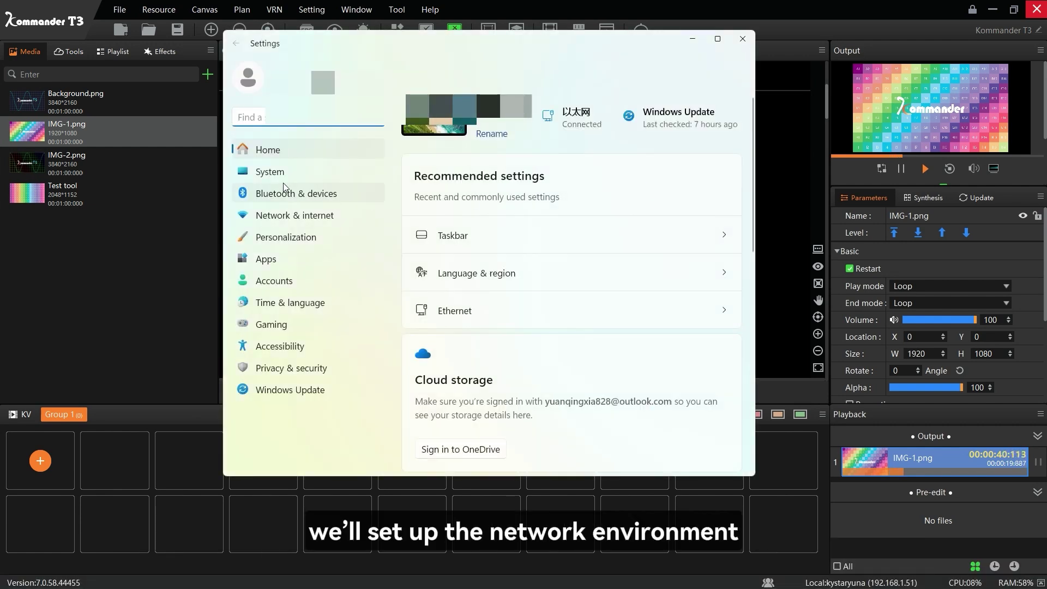
click(283, 216)
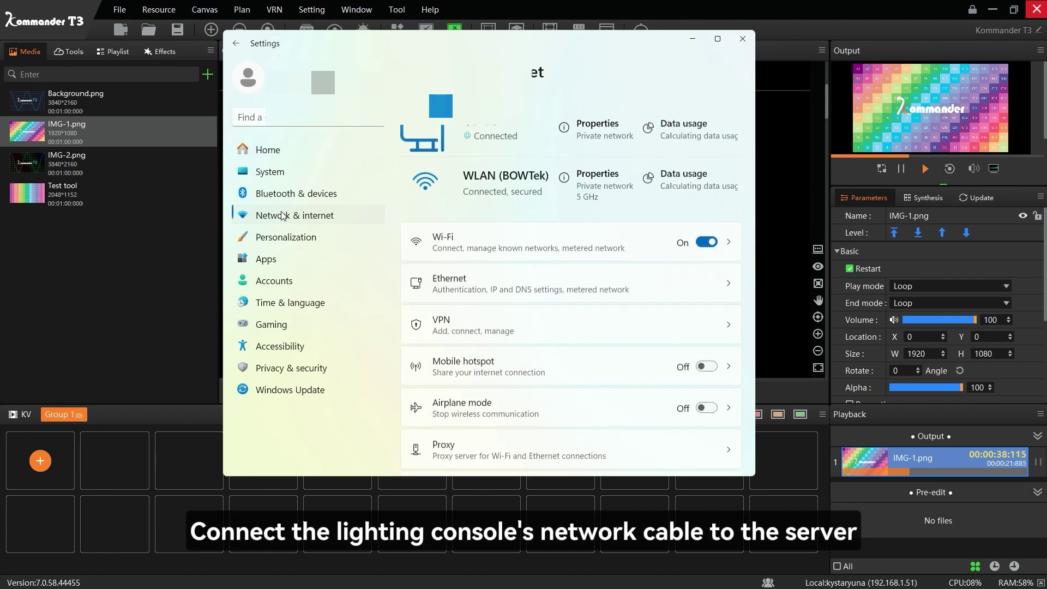
click(630, 287)
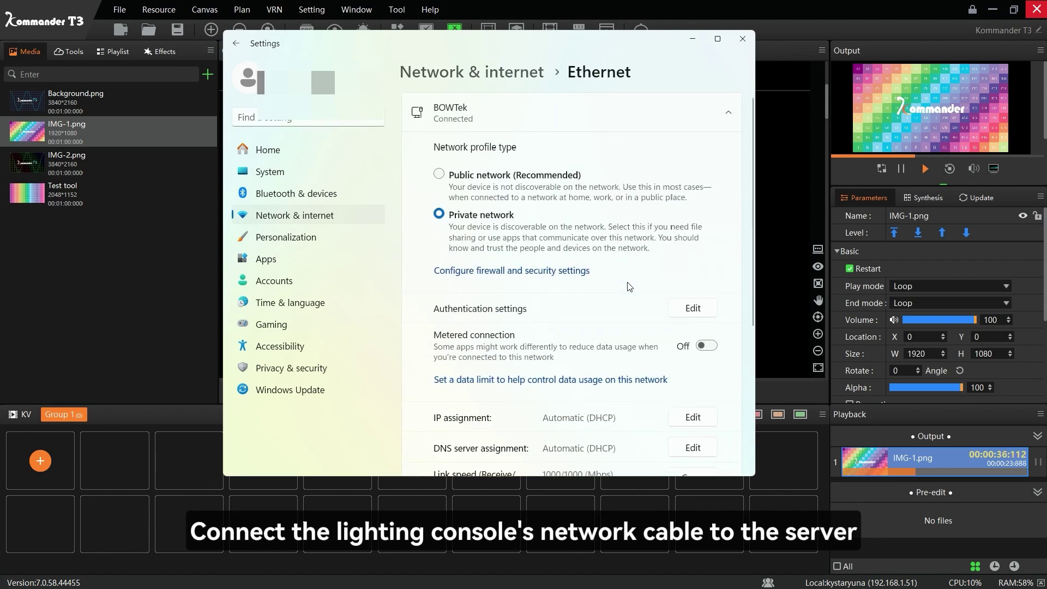
scroll(629, 288, down, 3)
click(705, 326)
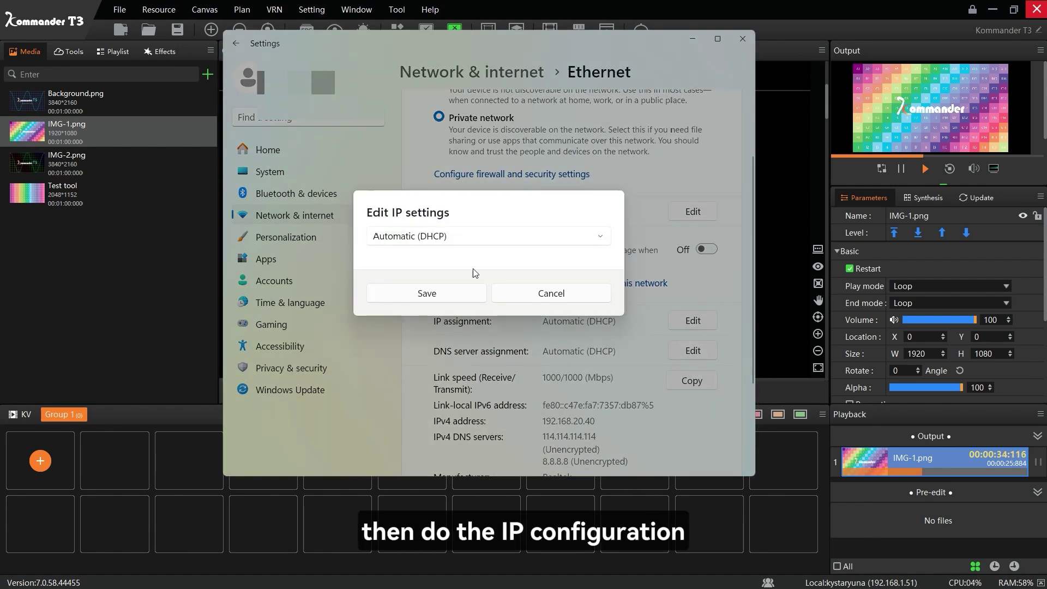
Assign the server a manual IPv4 address of 2.0.0.1 with subnet mask 255.0.0.0, save it and close Settings
click(410, 238)
click(413, 263)
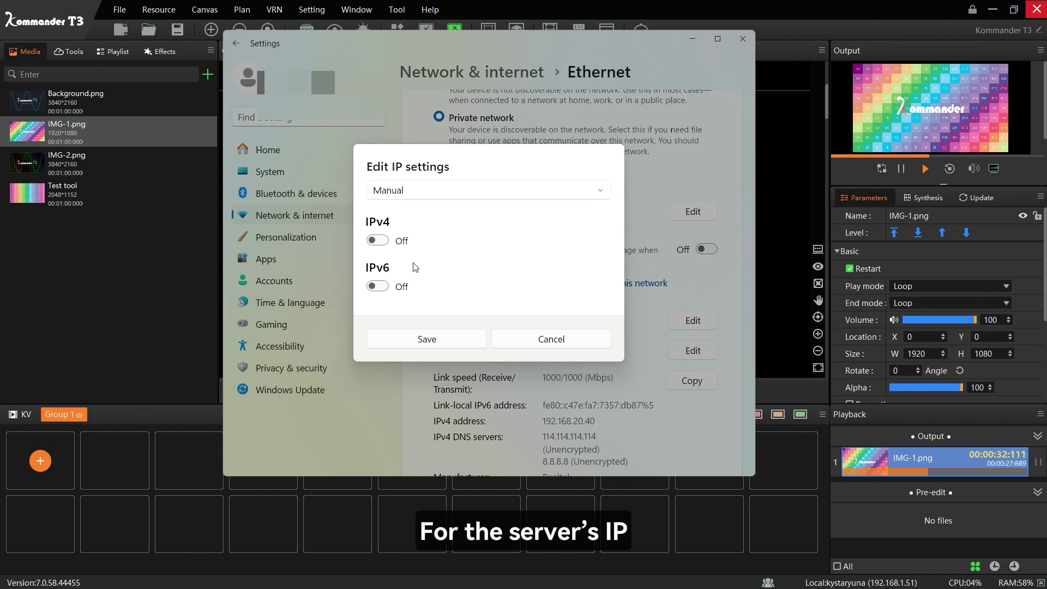
click(377, 240)
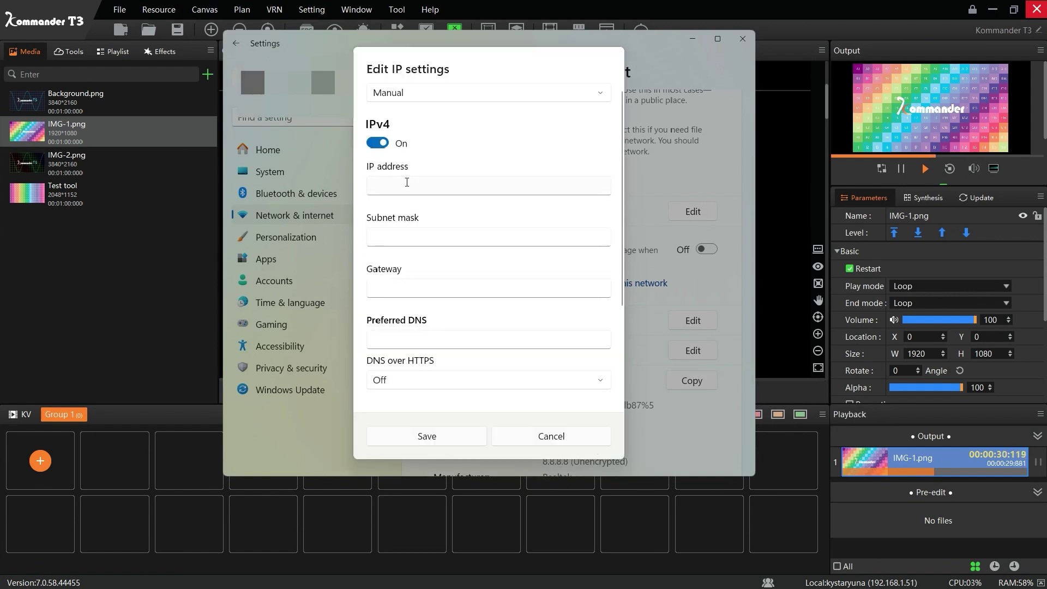
click(407, 183)
text(2.0.0.1)
key(Tab)
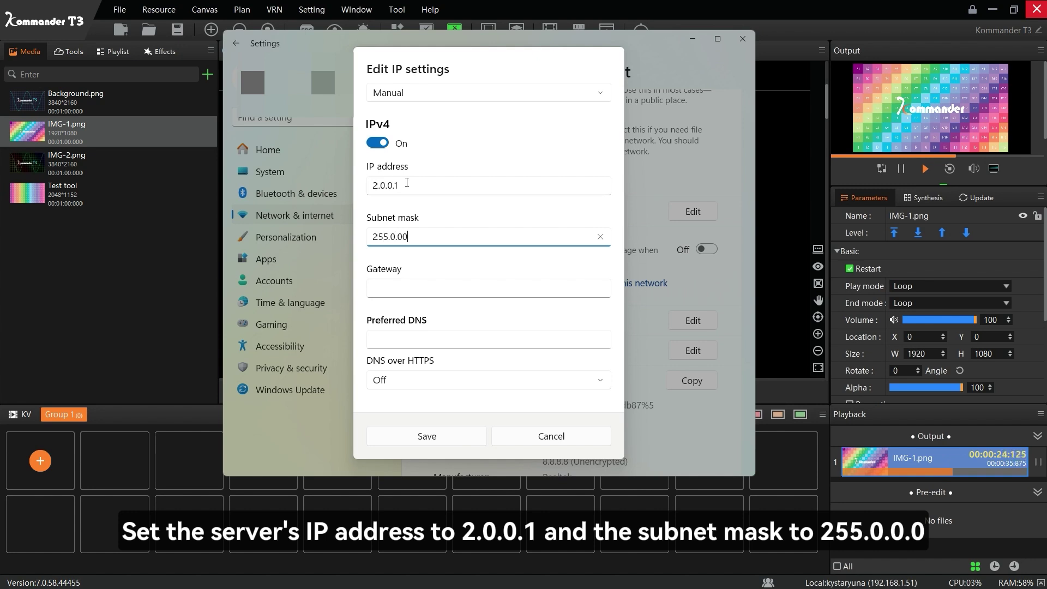
click(444, 434)
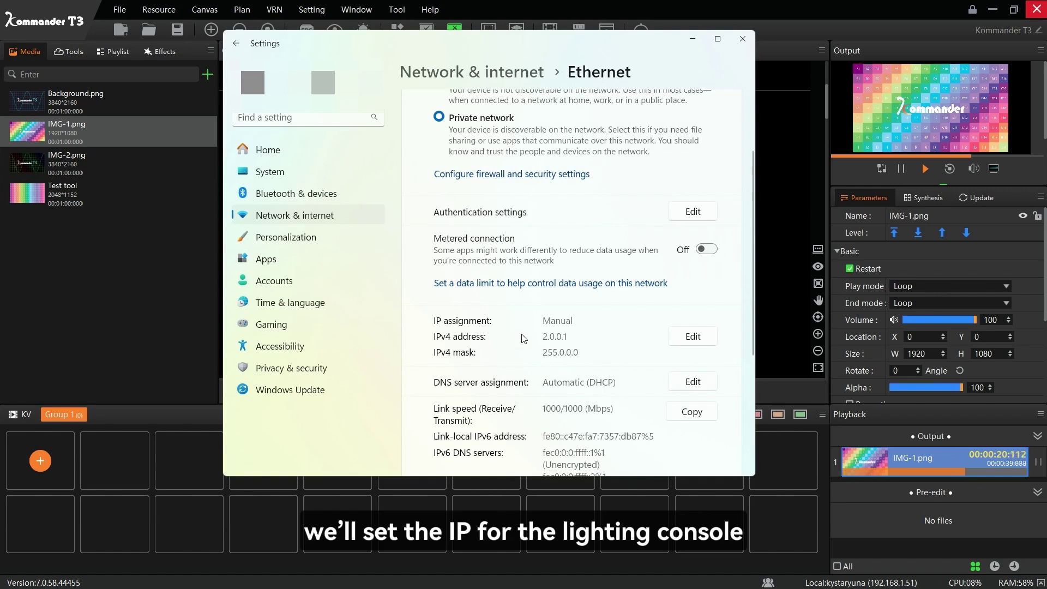
scroll(521, 338, down, 2)
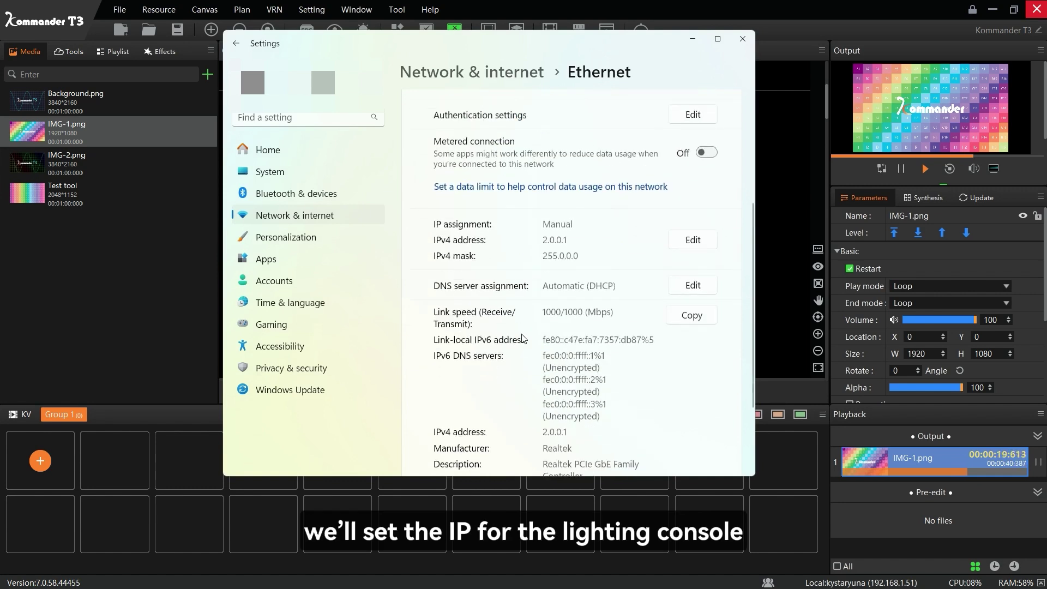
click(742, 38)
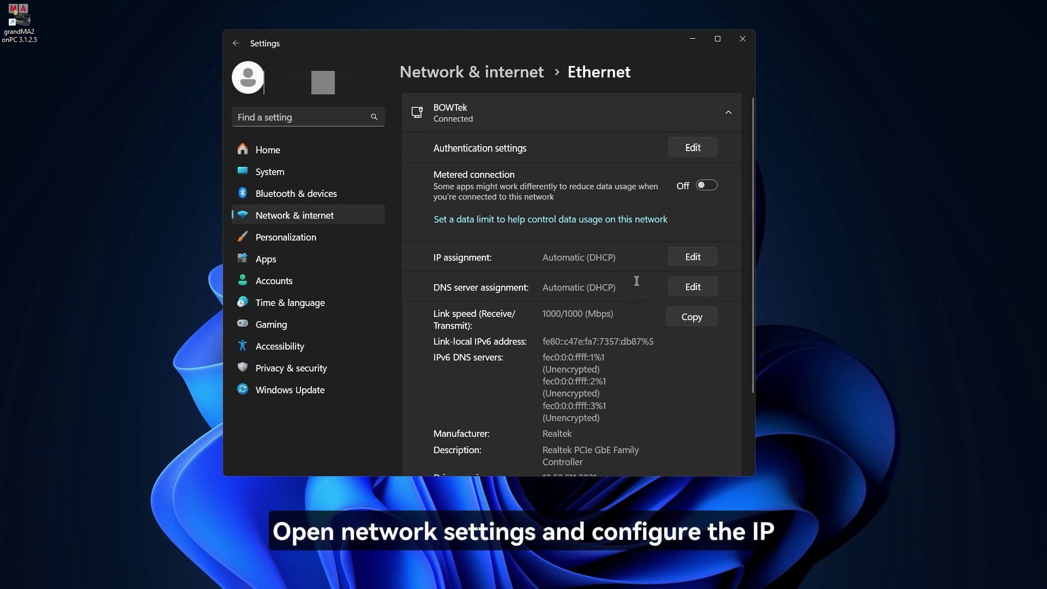
Give the lighting console computer's Ethernet connection the manual IPv4 address 2.0.0.2 with subnet mask 255.0.0.0, save it and close Settings
click(691, 257)
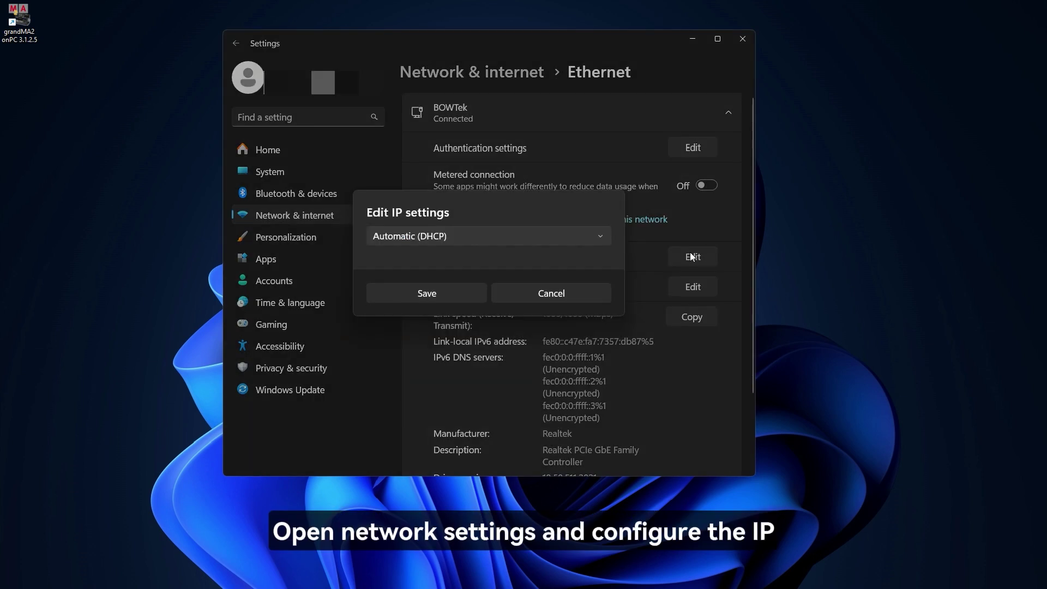
click(427, 236)
click(428, 256)
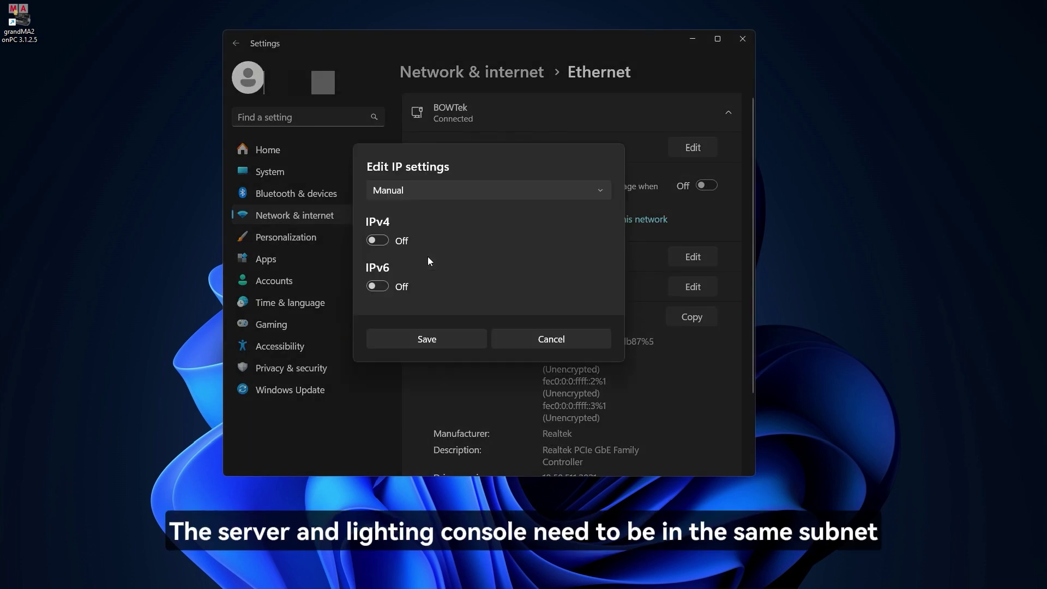
click(378, 240)
click(430, 187)
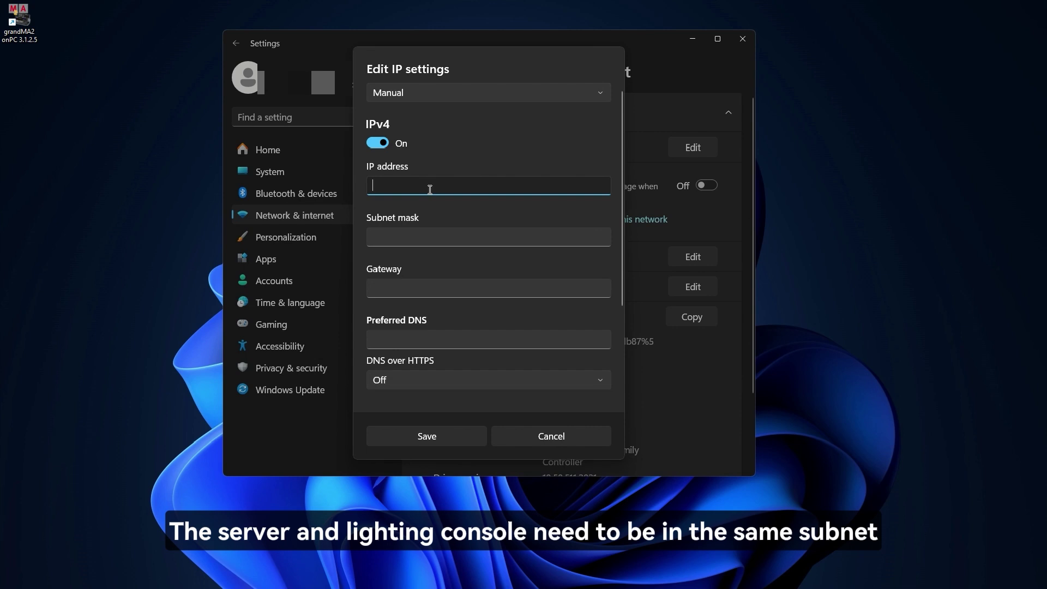
text(2.0.0.2)
key(Tab)
text(255.)
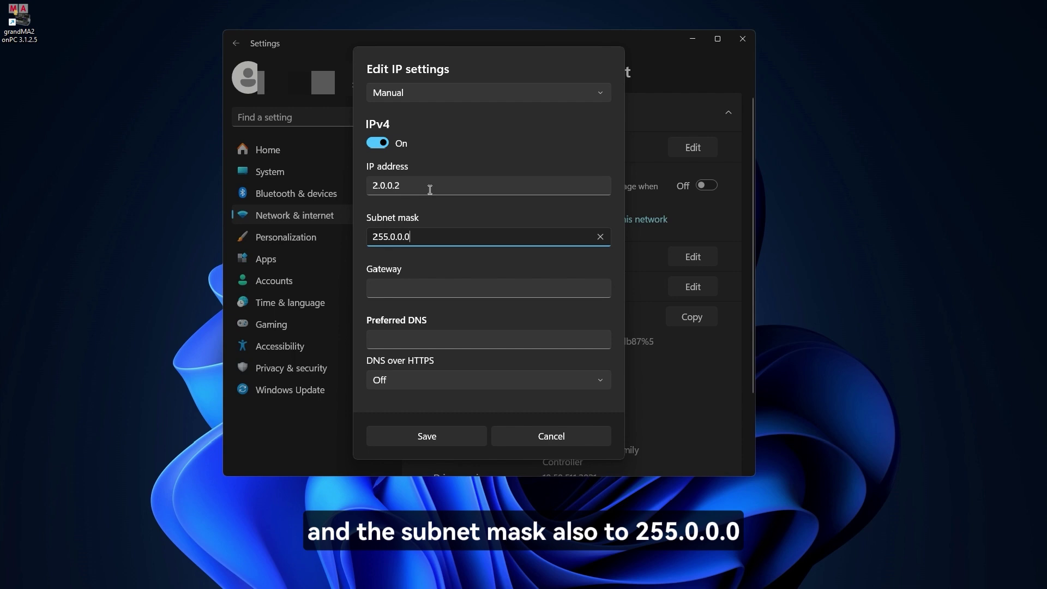
click(458, 436)
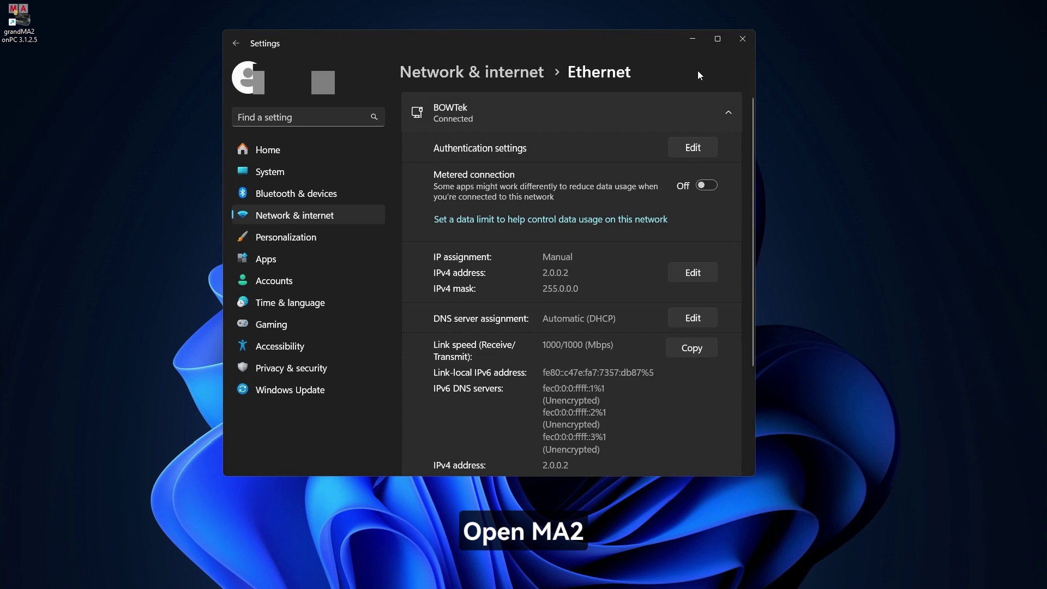
click(738, 41)
Launch grandMA2 onPC and create the show "New Show 2024-10-28" with all the clear options checked
double_click(14, 23)
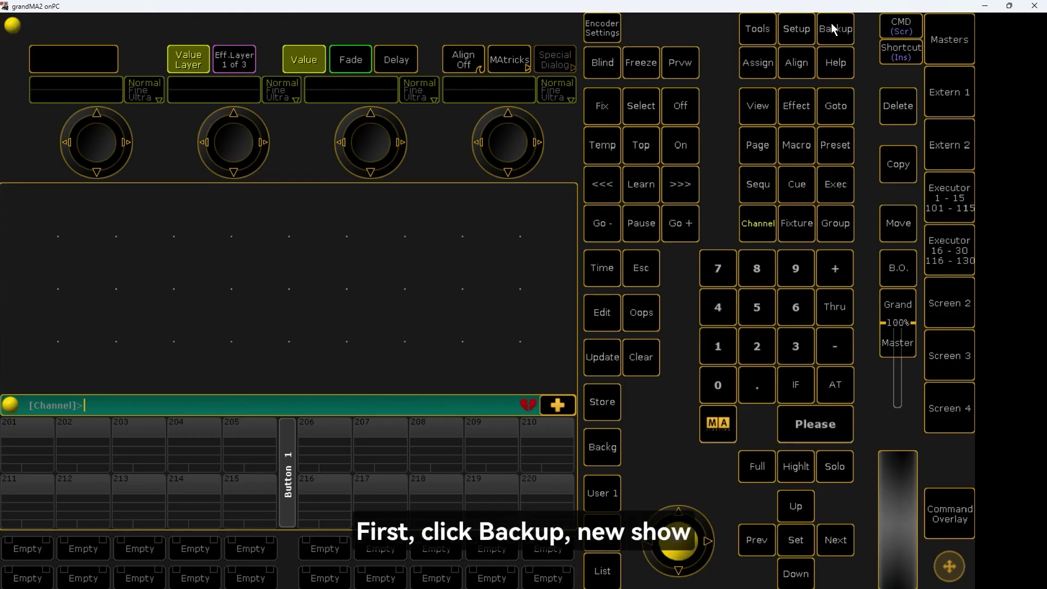
click(832, 27)
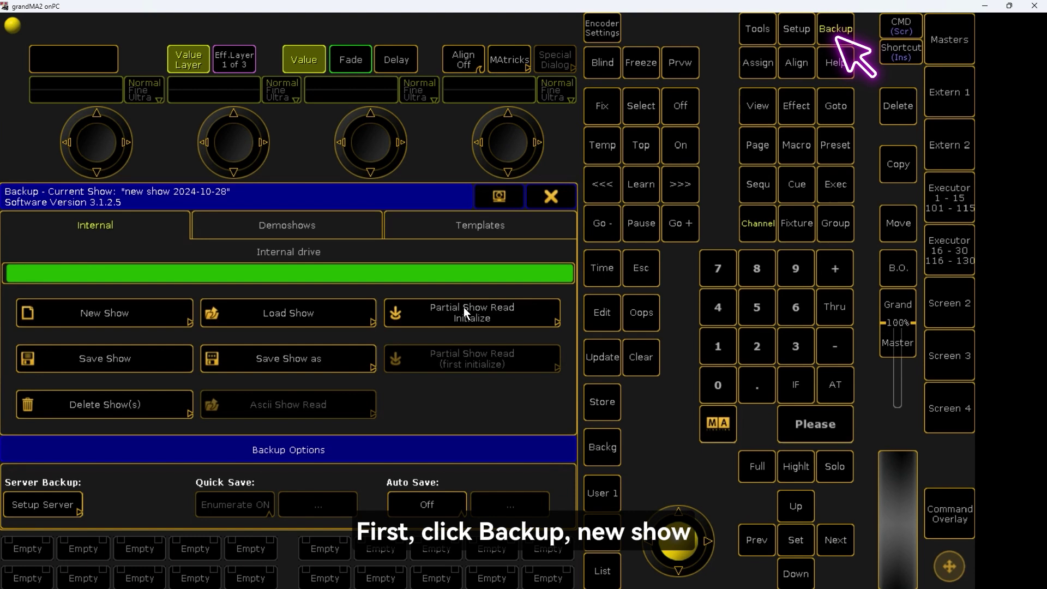
click(104, 314)
click(297, 472)
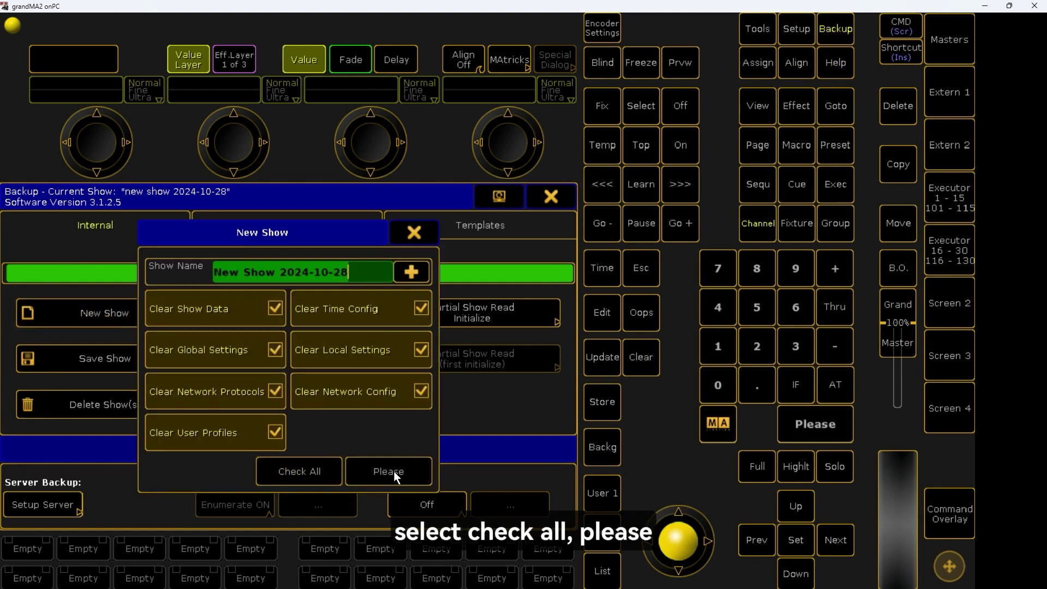
click(394, 471)
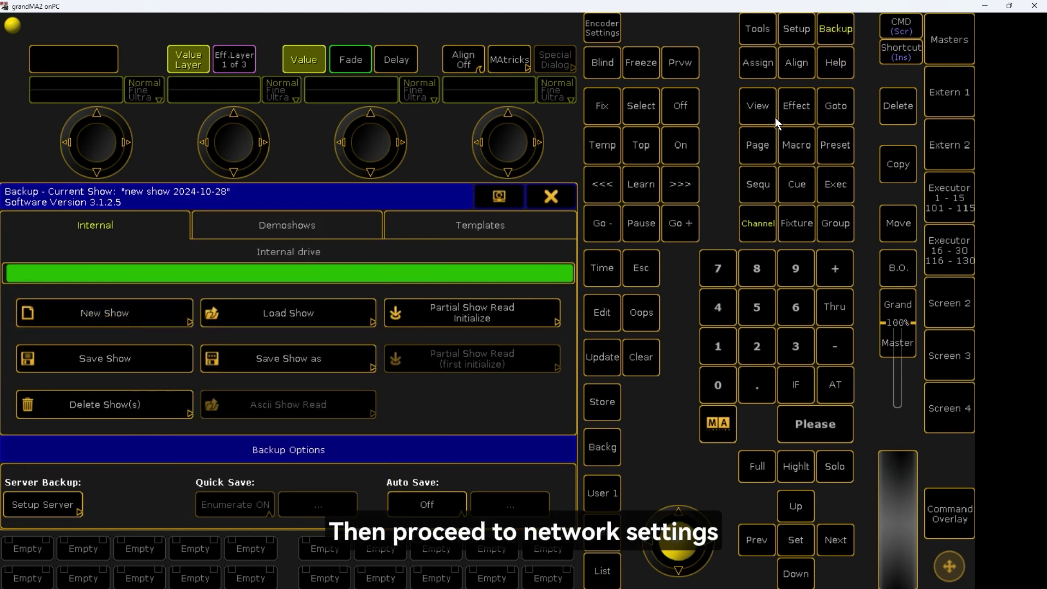
Create an MA network control session using the console station with IP 2.0.0.2, and return to the setup overview
click(791, 23)
click(526, 252)
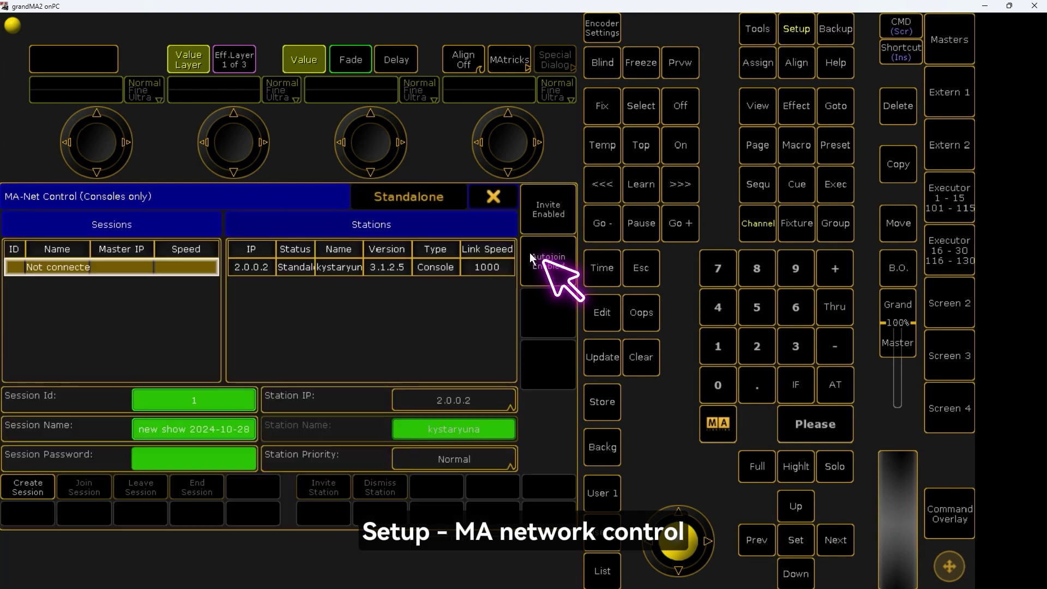
click(308, 269)
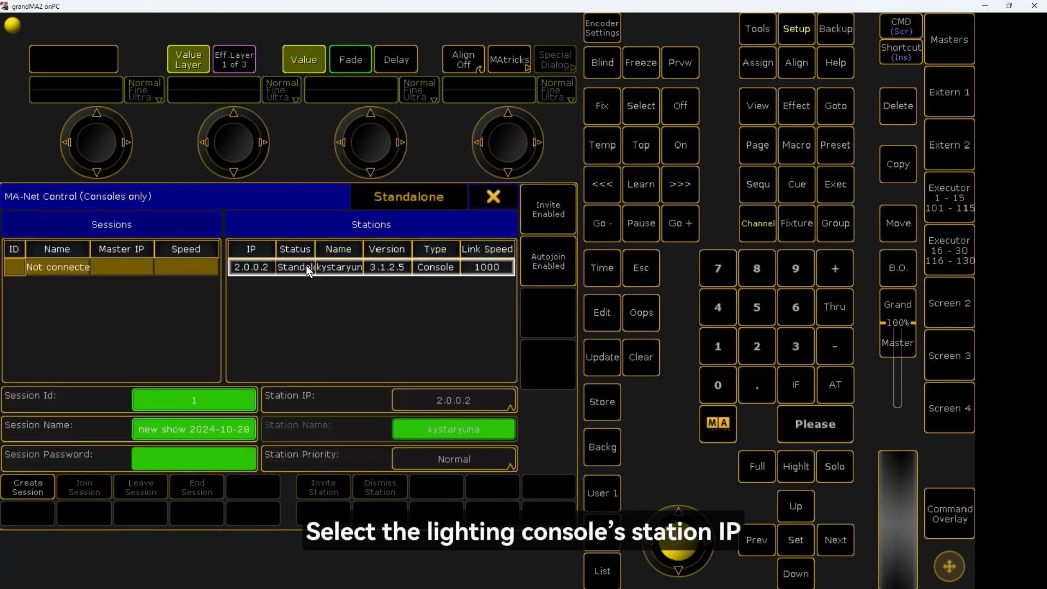
click(31, 485)
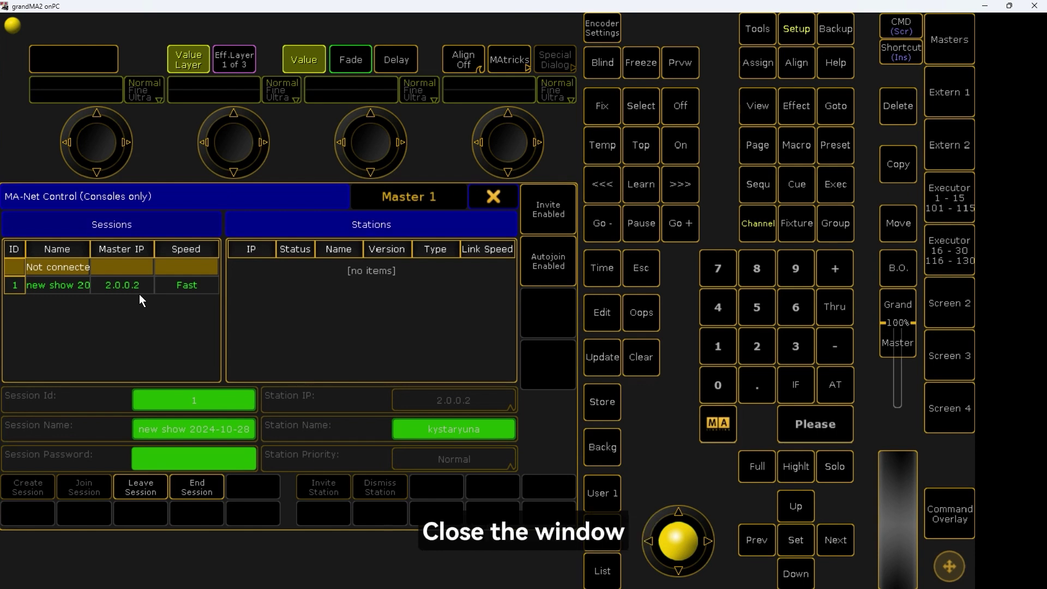
click(492, 198)
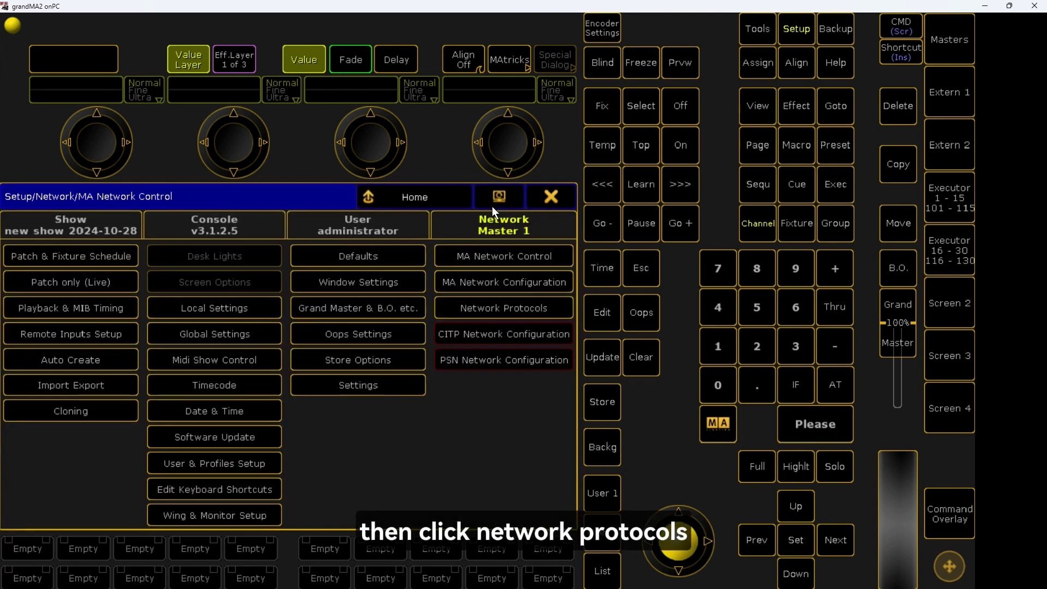
Activate Art-Net output in the show's network protocols
click(521, 307)
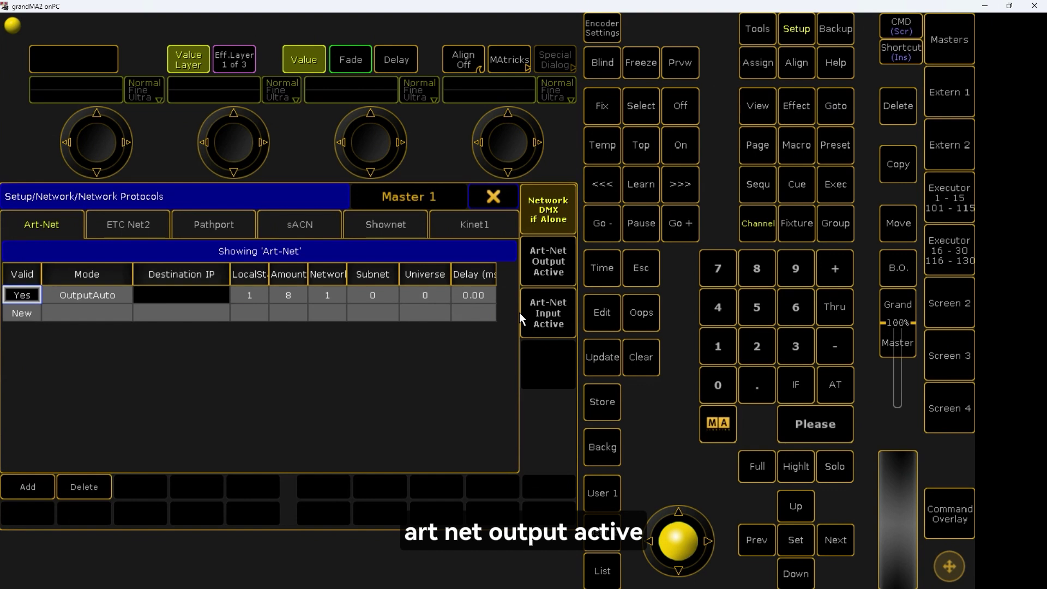
click(555, 258)
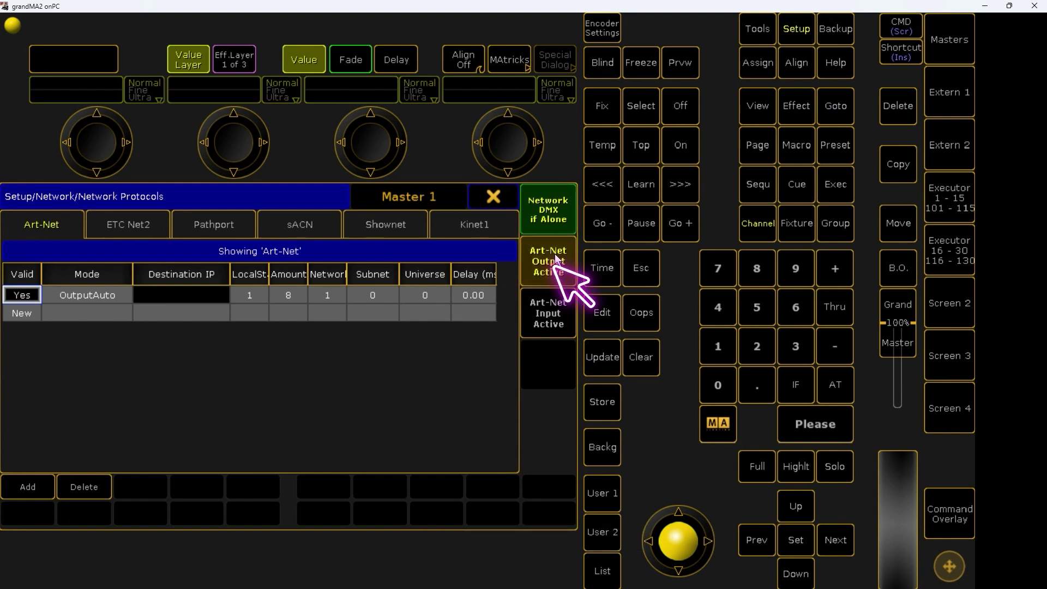
click(492, 196)
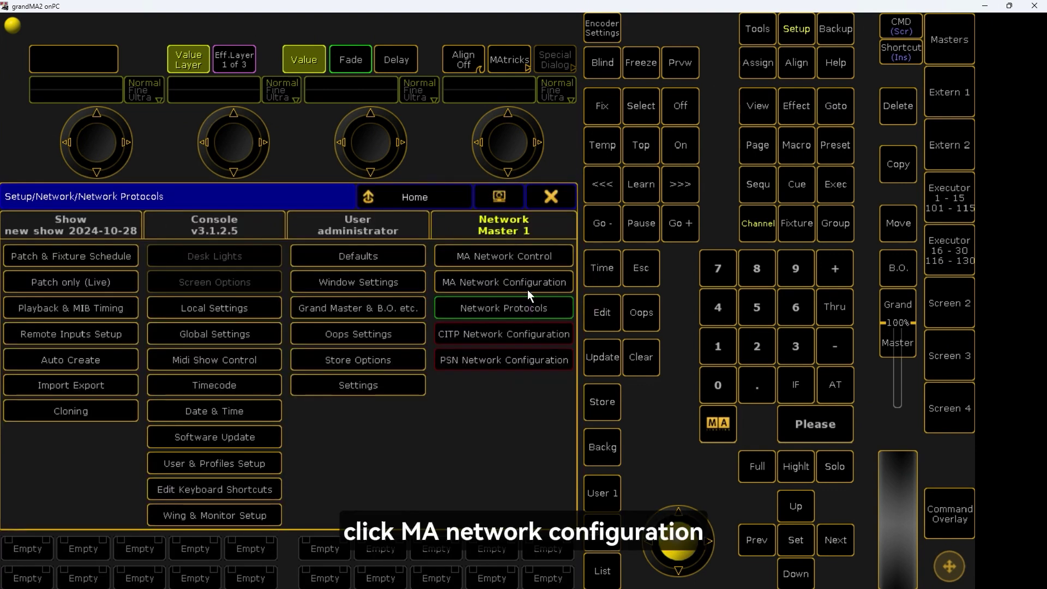
Add a console to the MA network configuration with both its ETHERCON 1 and ETHERCON 2 IP addresses set to 2.0.0.2
click(528, 282)
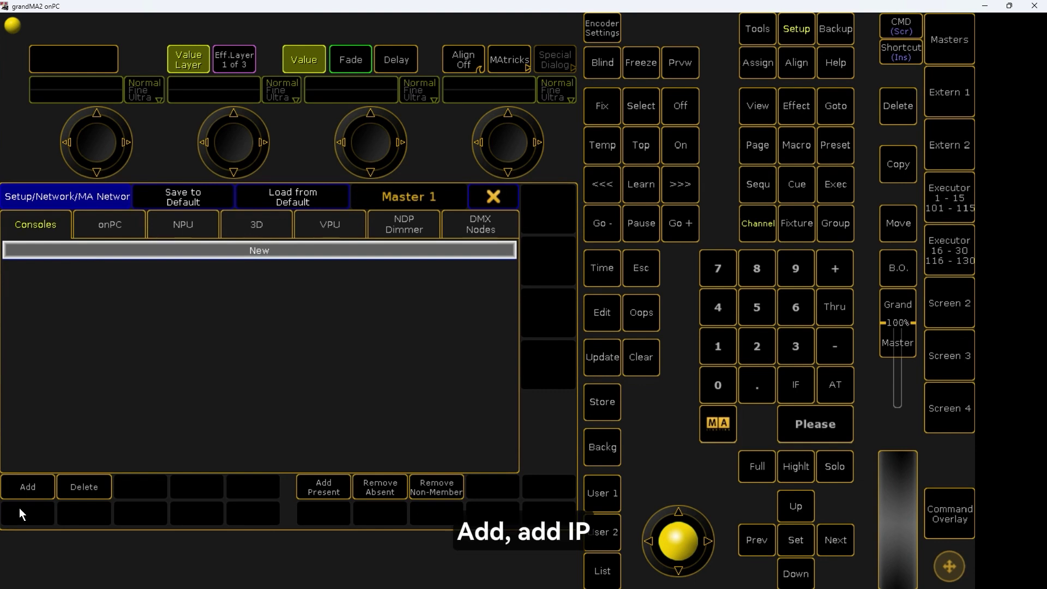
click(32, 489)
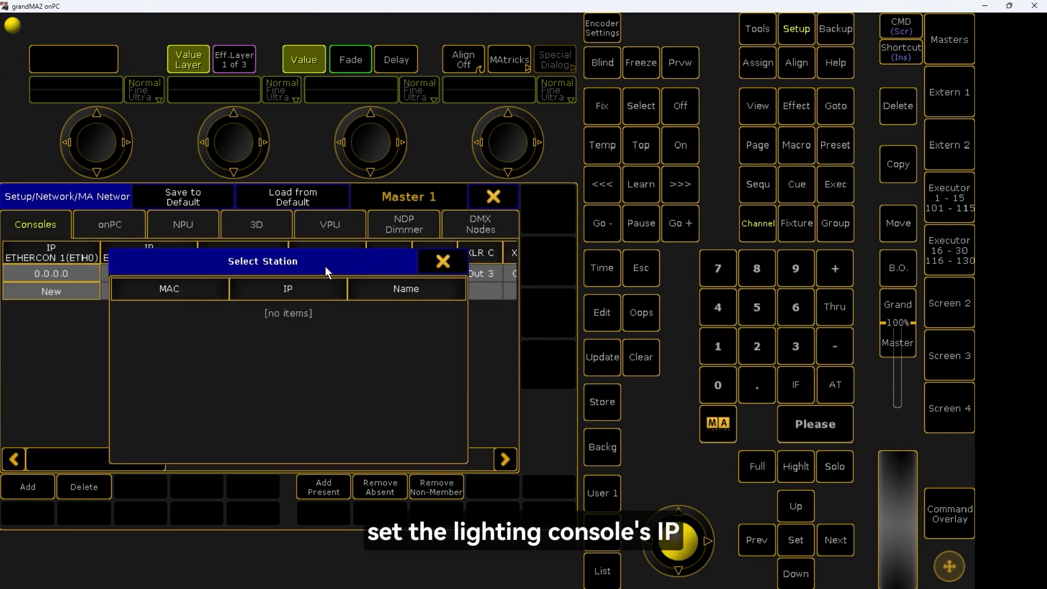
click(441, 262)
click(47, 269)
text(2.0.0.2)
key(Return)
text(2.0.0.2)
key(Return)
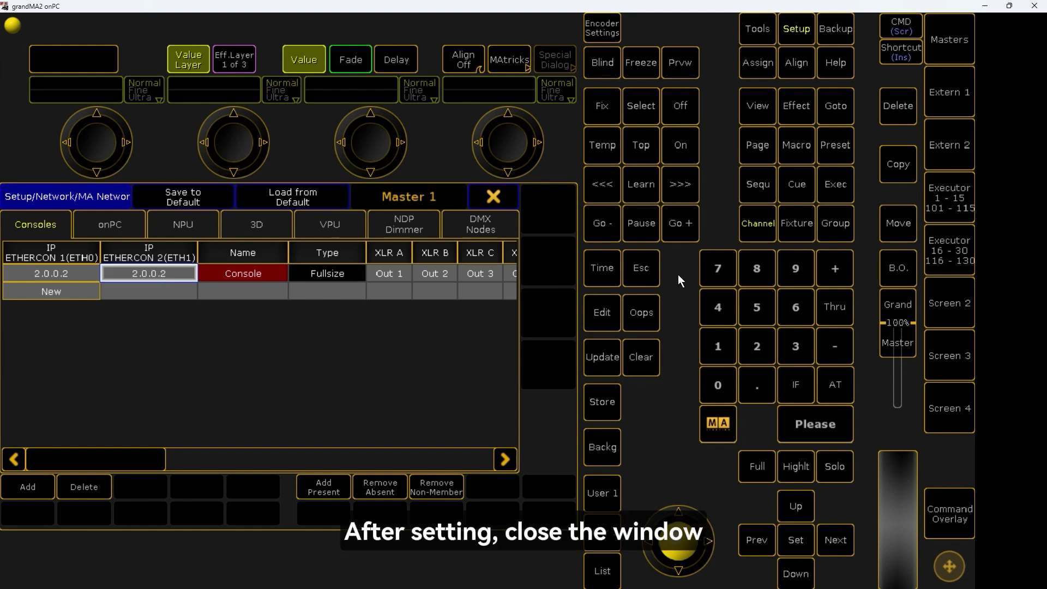
click(506, 199)
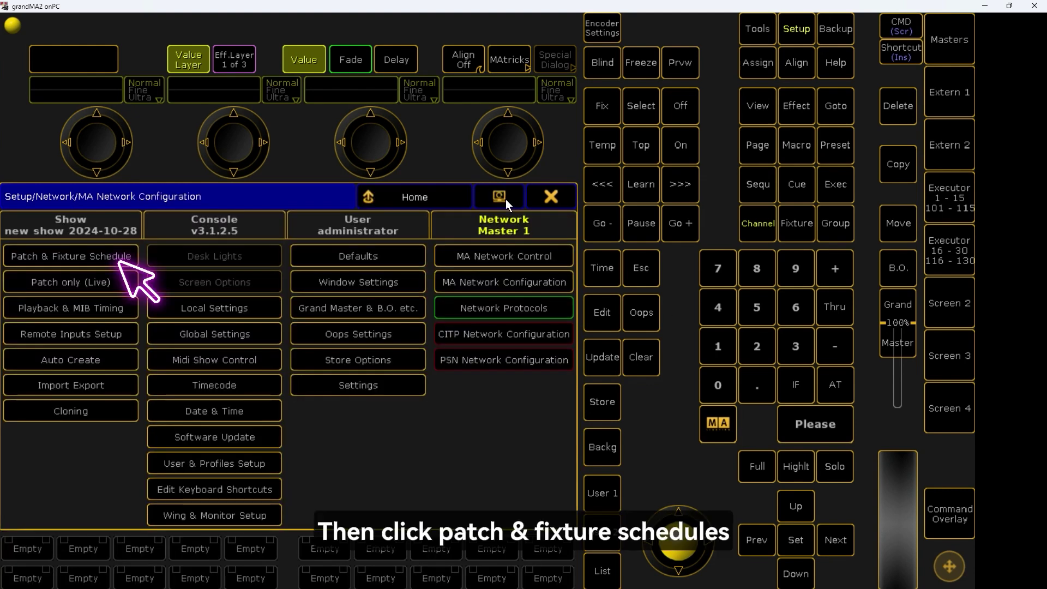
Add 10 fixtures of type 2 Dimmer 00 to the patch and fixture schedule
click(68, 254)
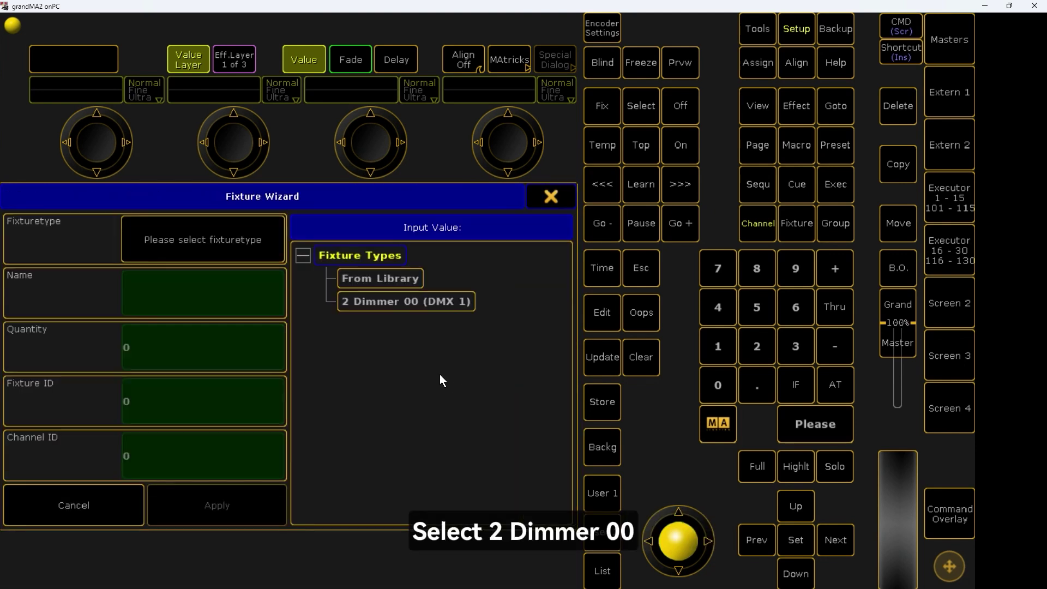
click(410, 300)
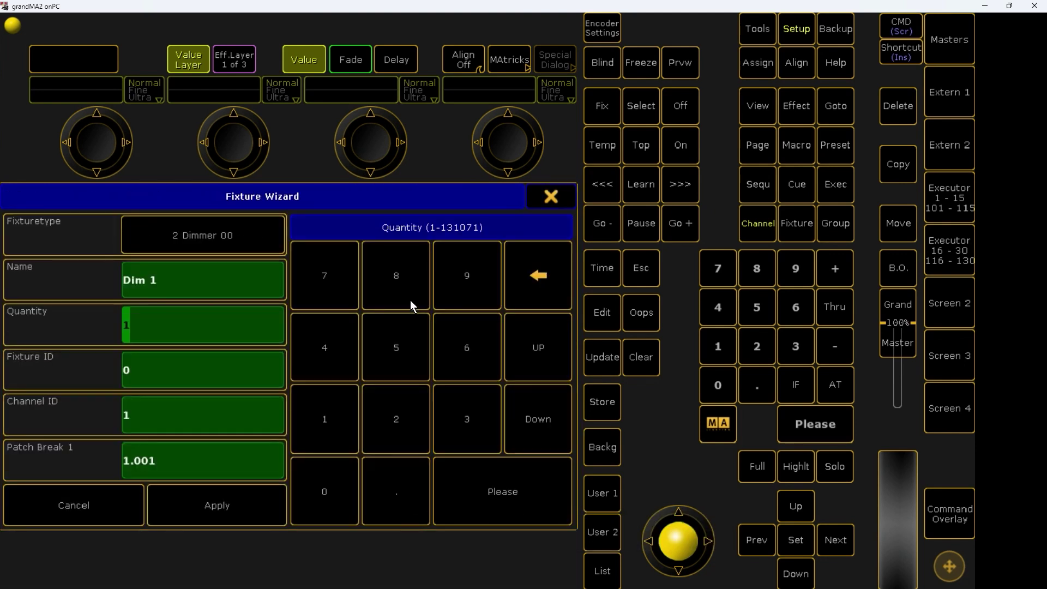
click(329, 448)
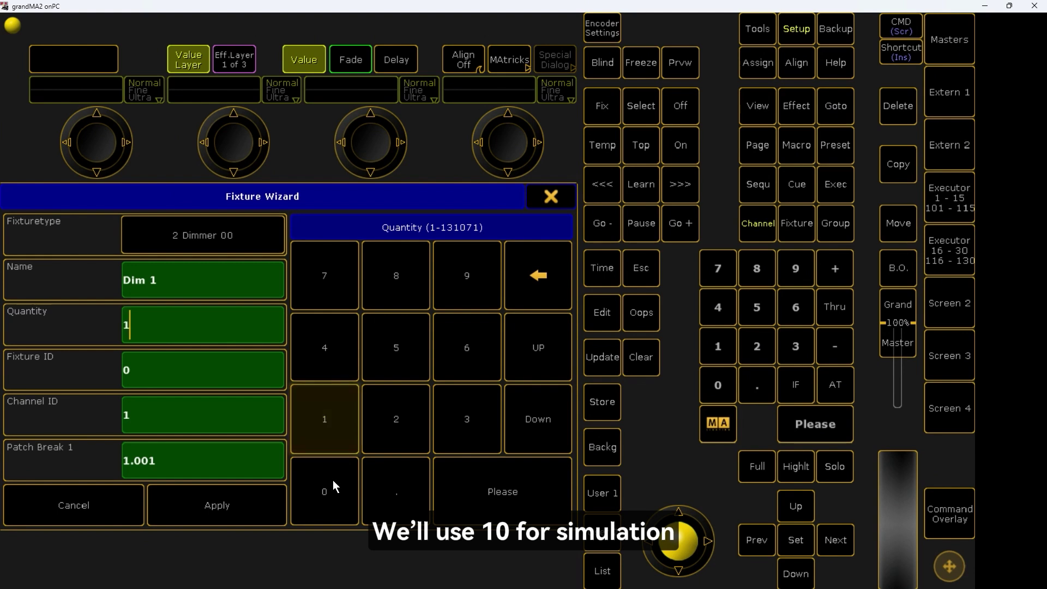
click(332, 480)
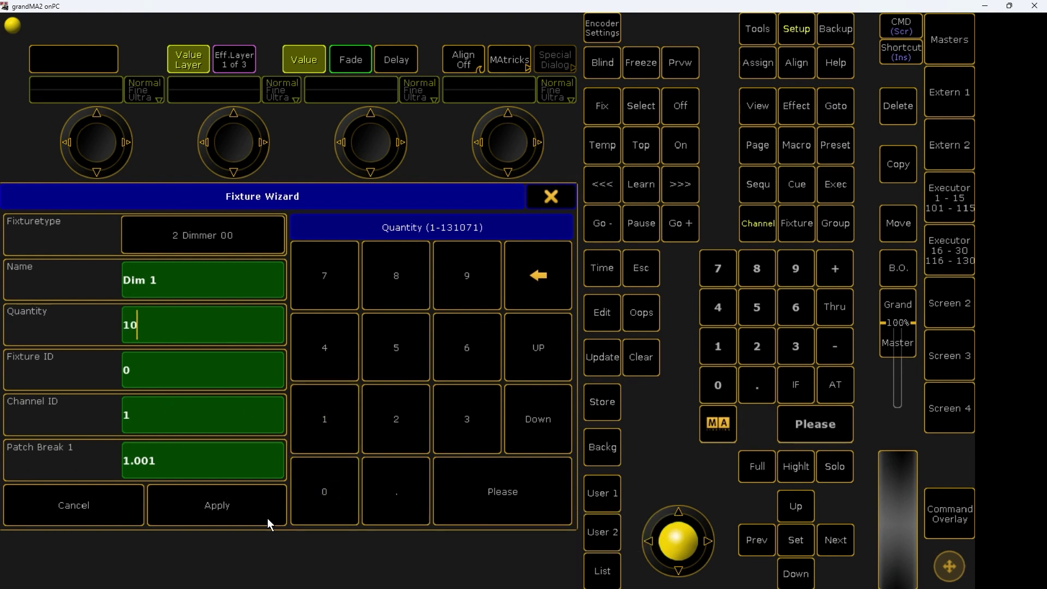
click(234, 507)
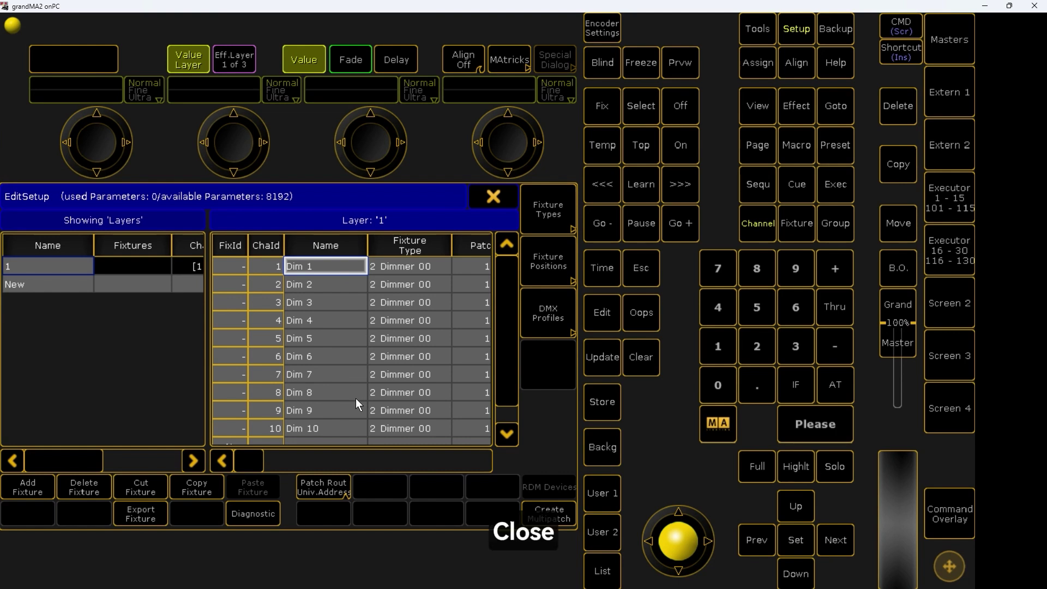
Close the patch schedule, save the full setup changes and leave the setup overview
click(499, 195)
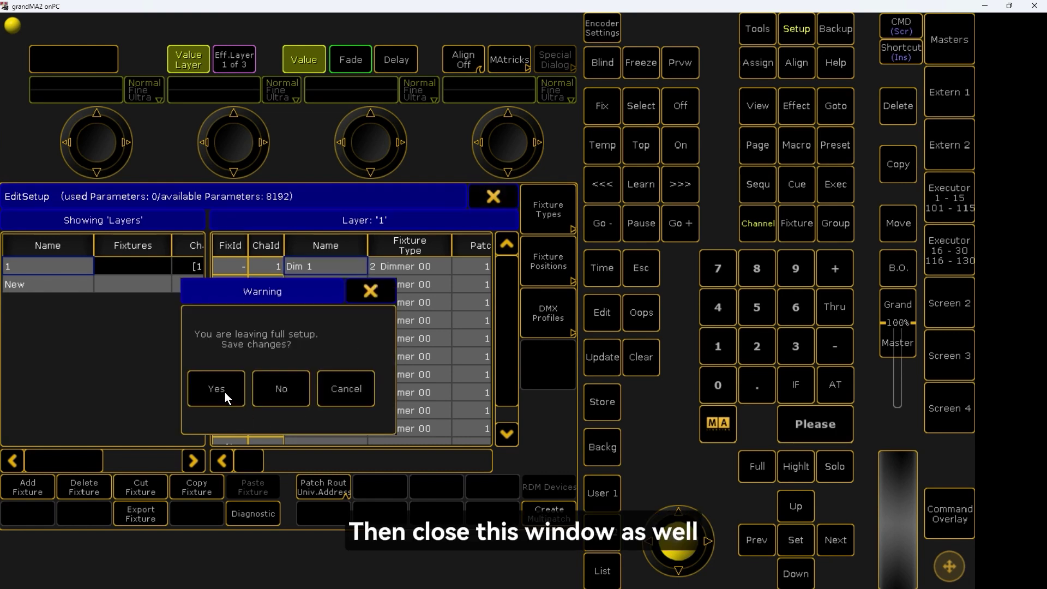
click(225, 391)
click(550, 196)
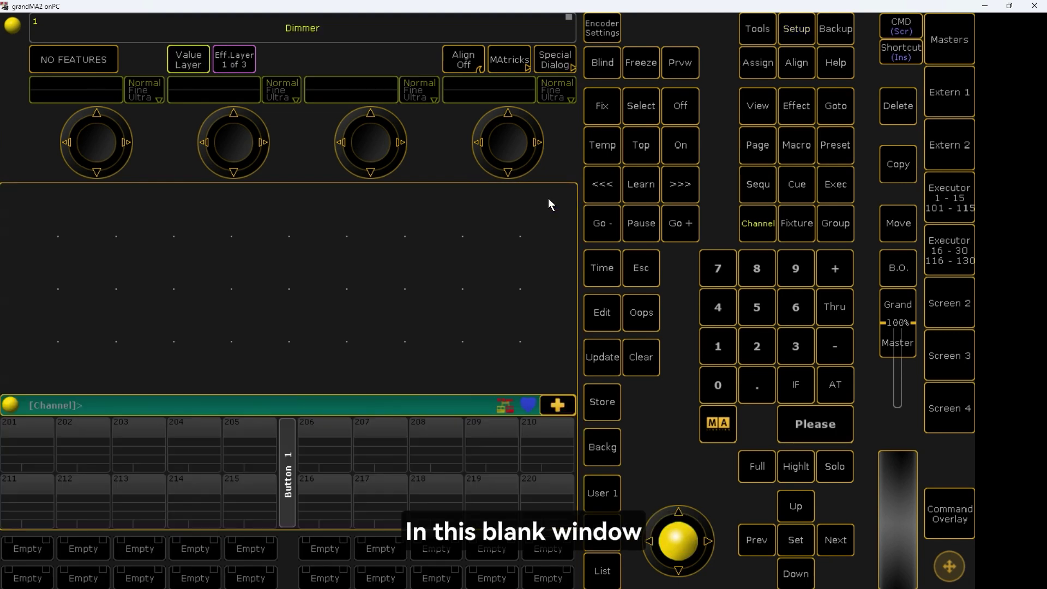
Create a Channel sheet window in the blank view and enable Link Faders among its title buttons
click(279, 279)
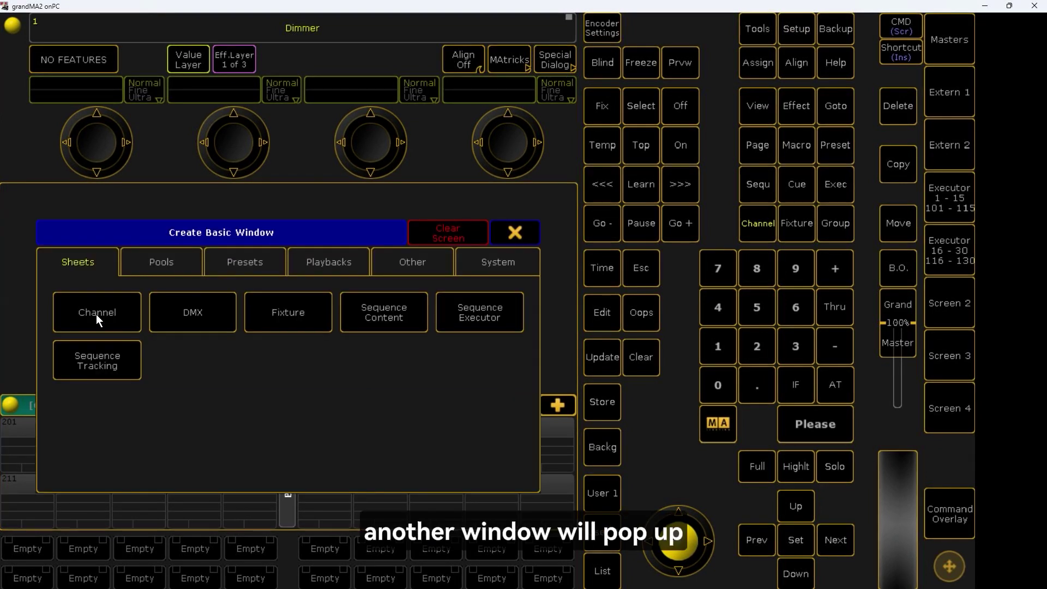
click(96, 314)
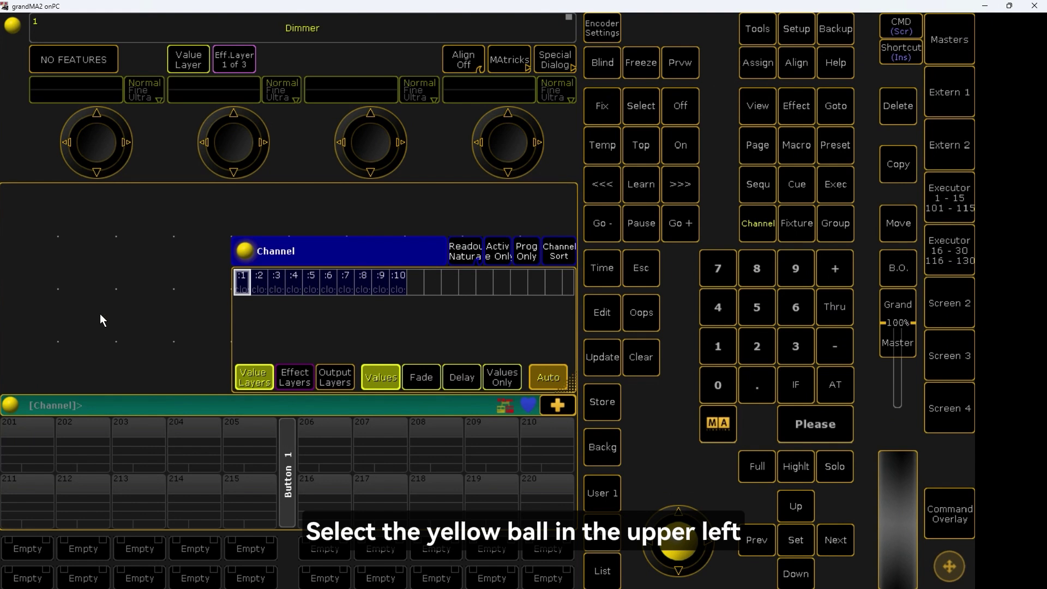
click(250, 252)
click(397, 225)
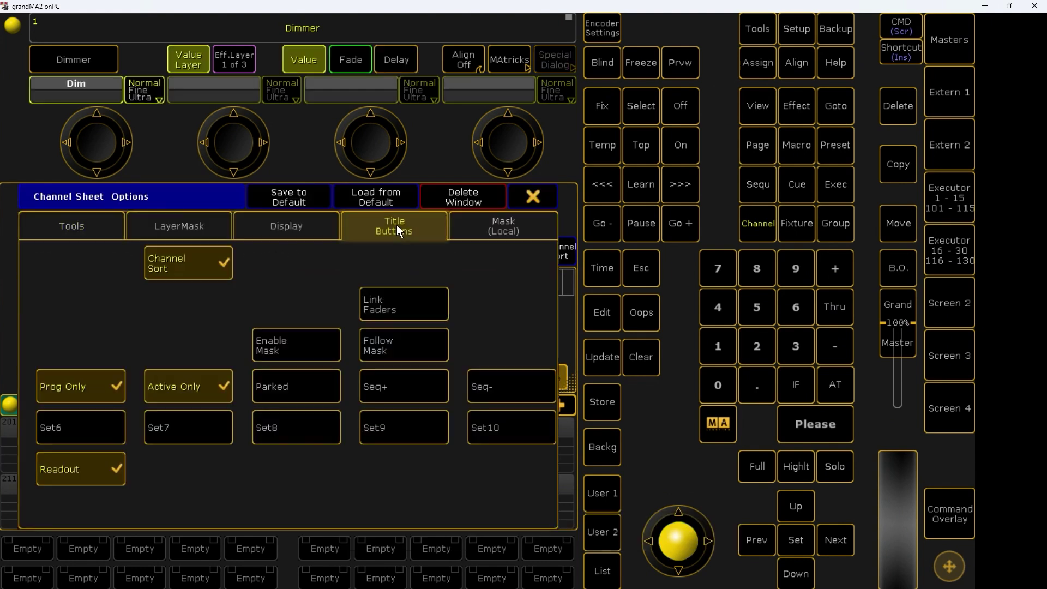
click(404, 301)
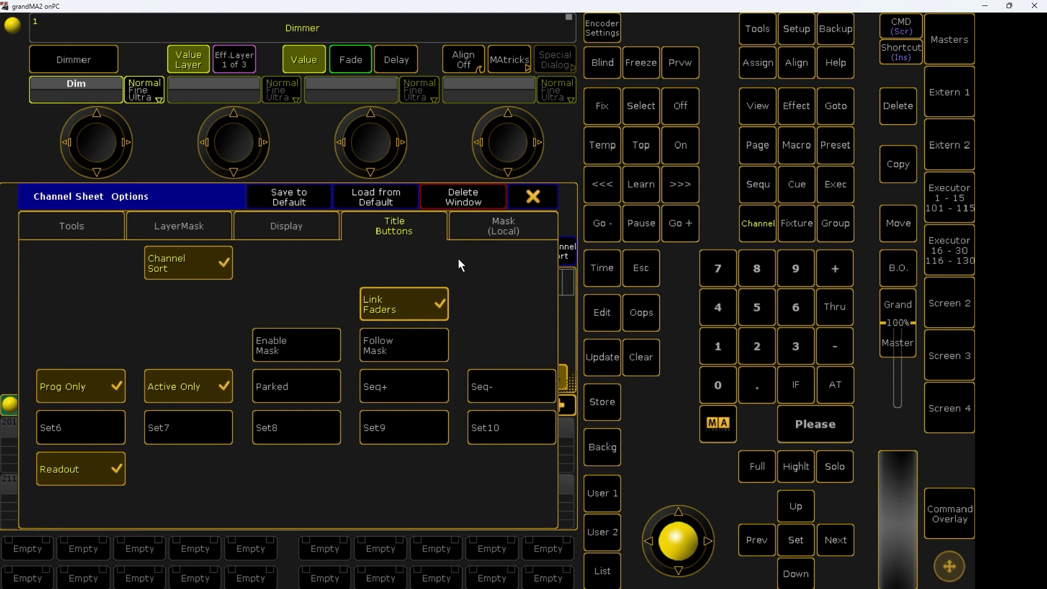
click(530, 197)
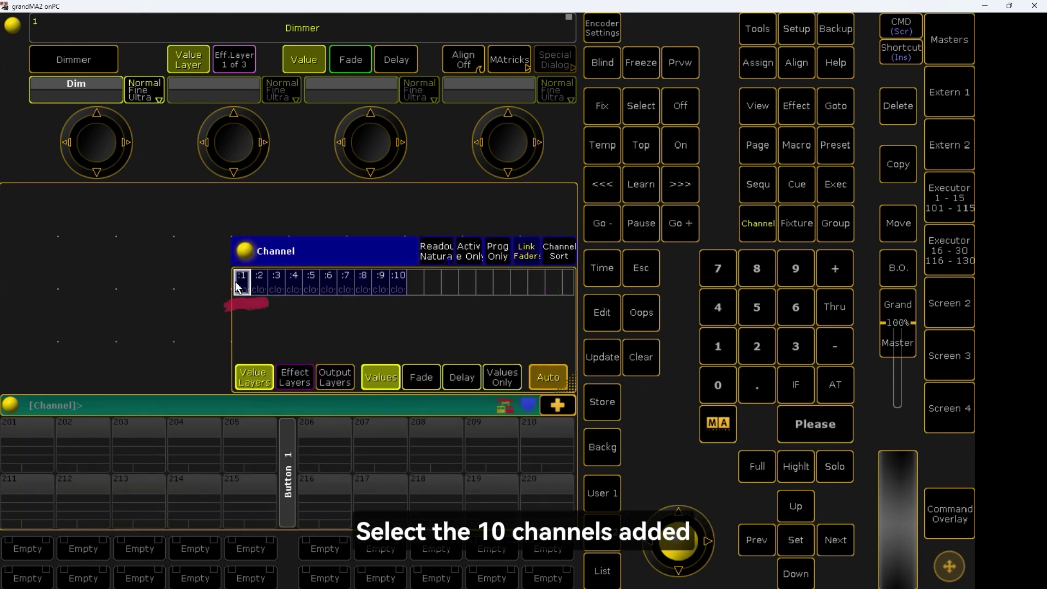
Select channels 1 to 10 in the Channel sheet and show the executor page 1 - 15 with their faders
drag(400, 282, 401, 282)
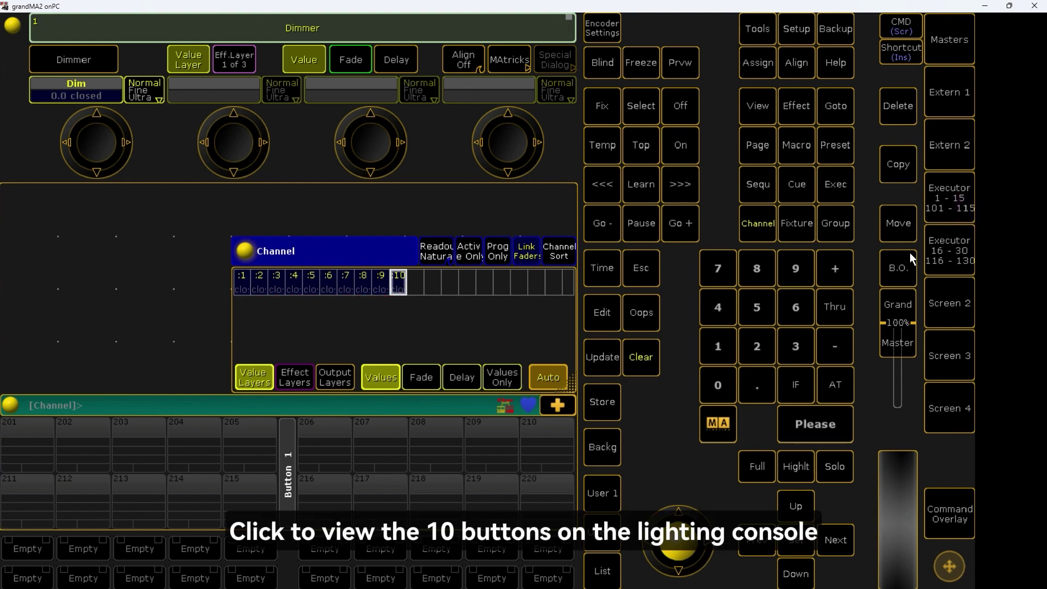
click(958, 206)
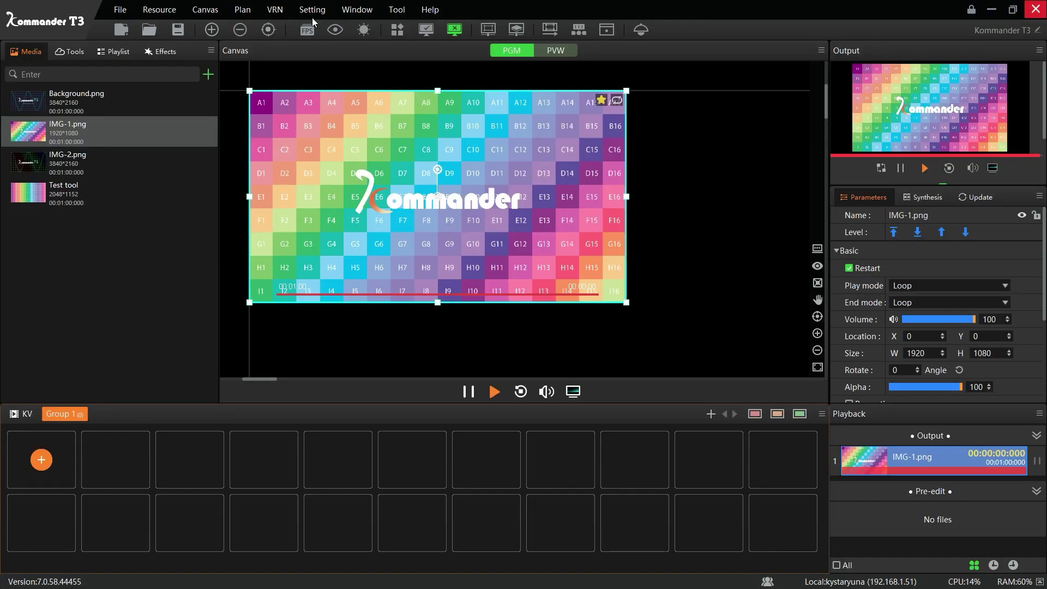
In Kommander T3, confirm 2.0.0.10 as the Art-Net IP address in the system's connection settings
click(312, 17)
click(337, 24)
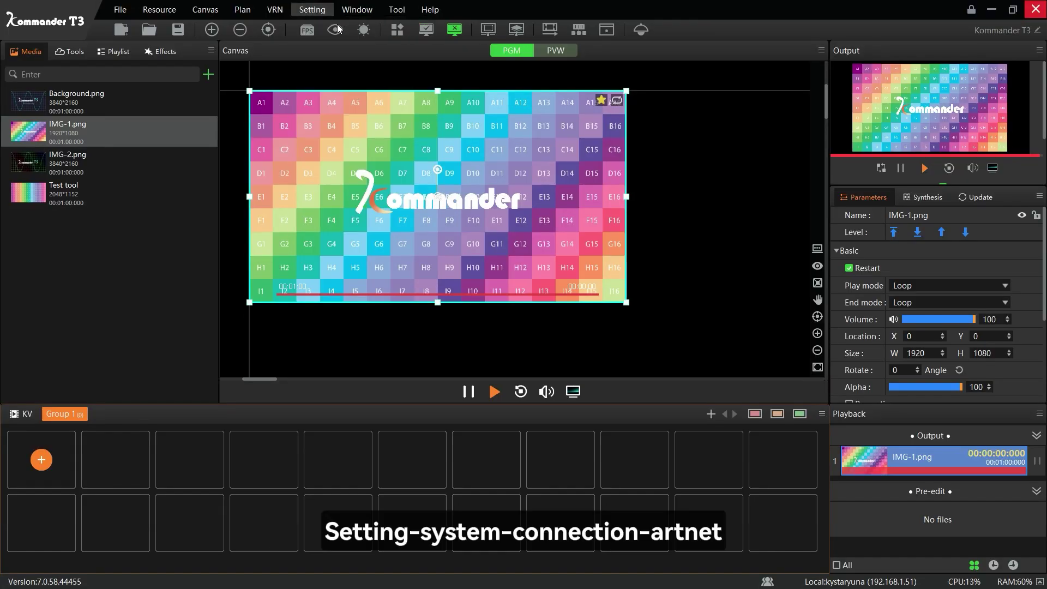
click(295, 157)
scroll(503, 410, down, 3)
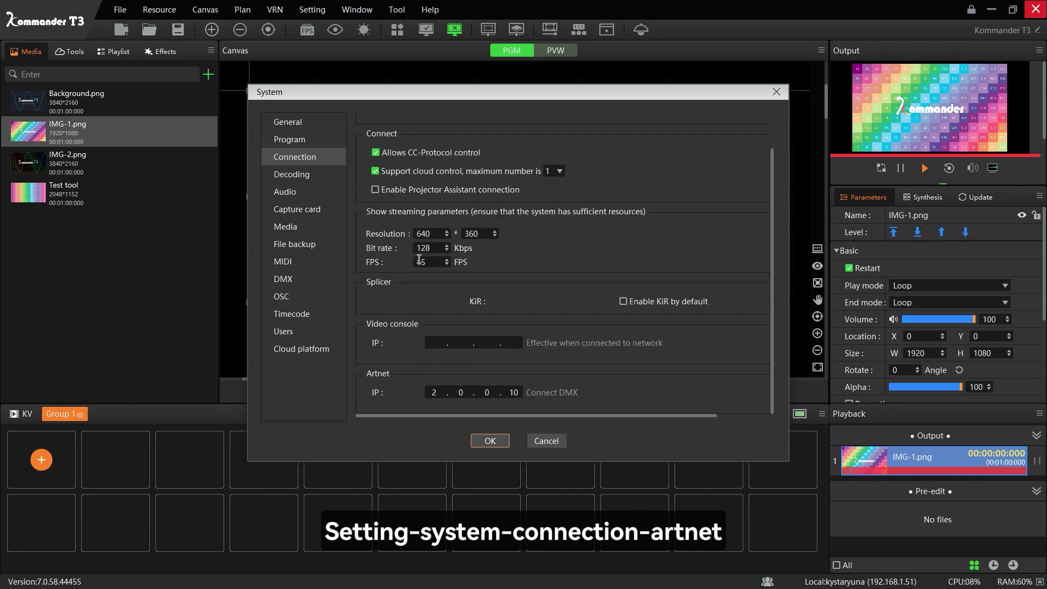
double_click(543, 392)
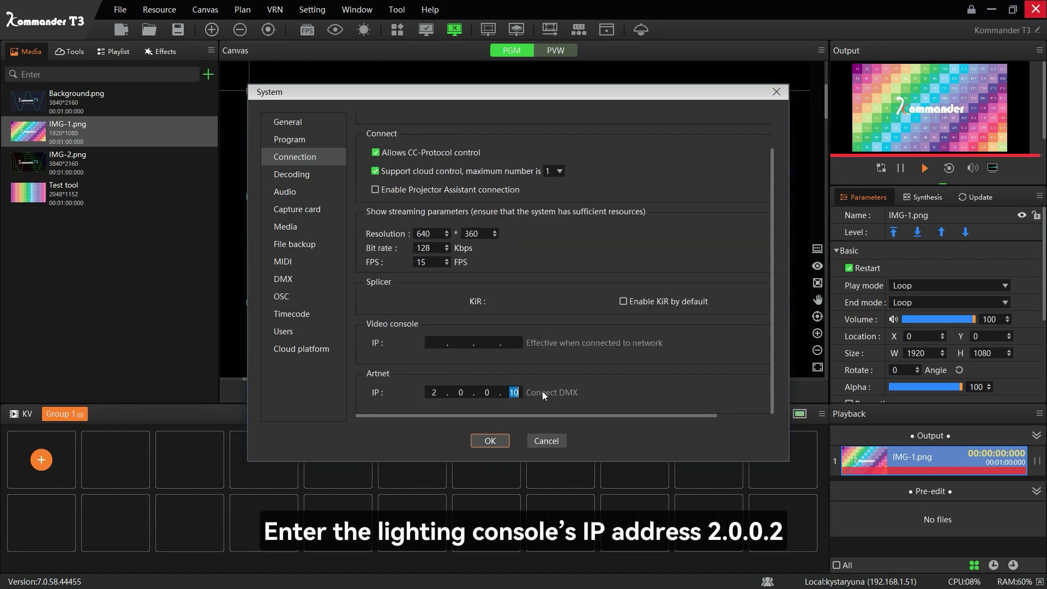
click(489, 441)
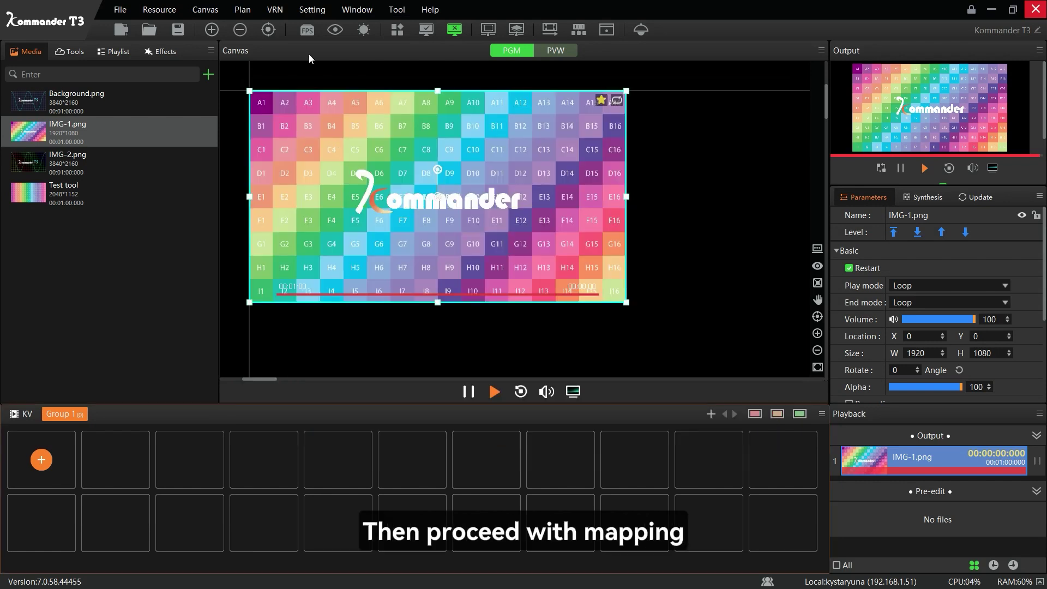
In the general DMX mapping, assign Play/Pause to channel 1 and Volume to channel 2 using the console's first two faders
click(312, 9)
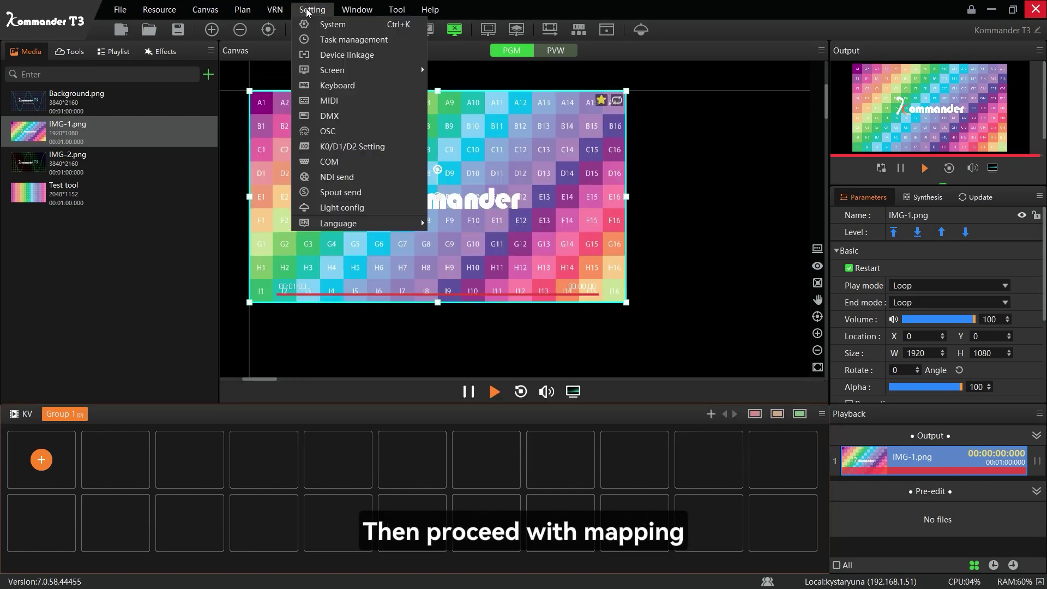
click(330, 115)
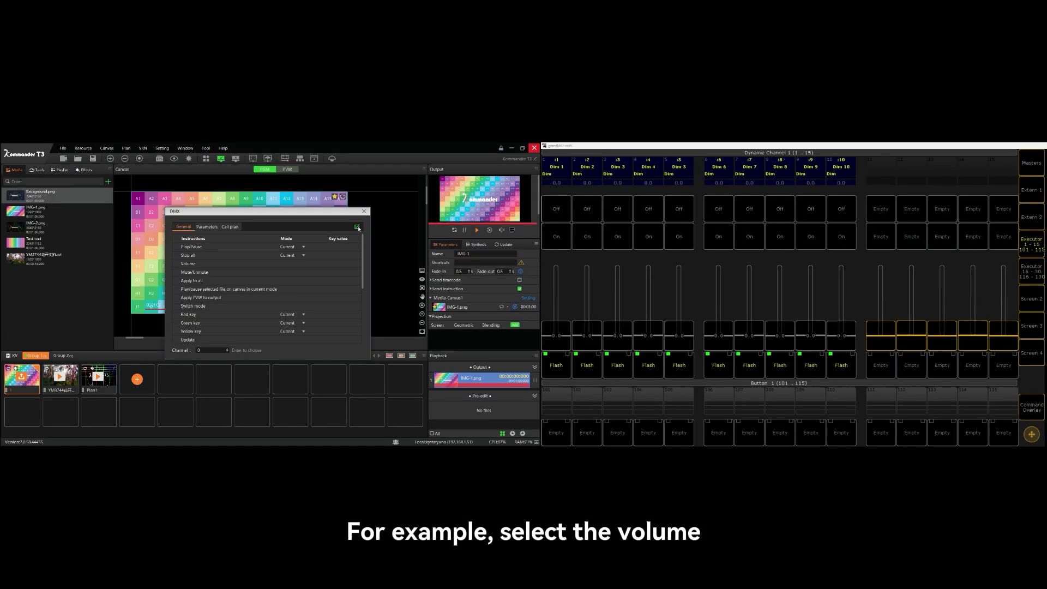
click(355, 248)
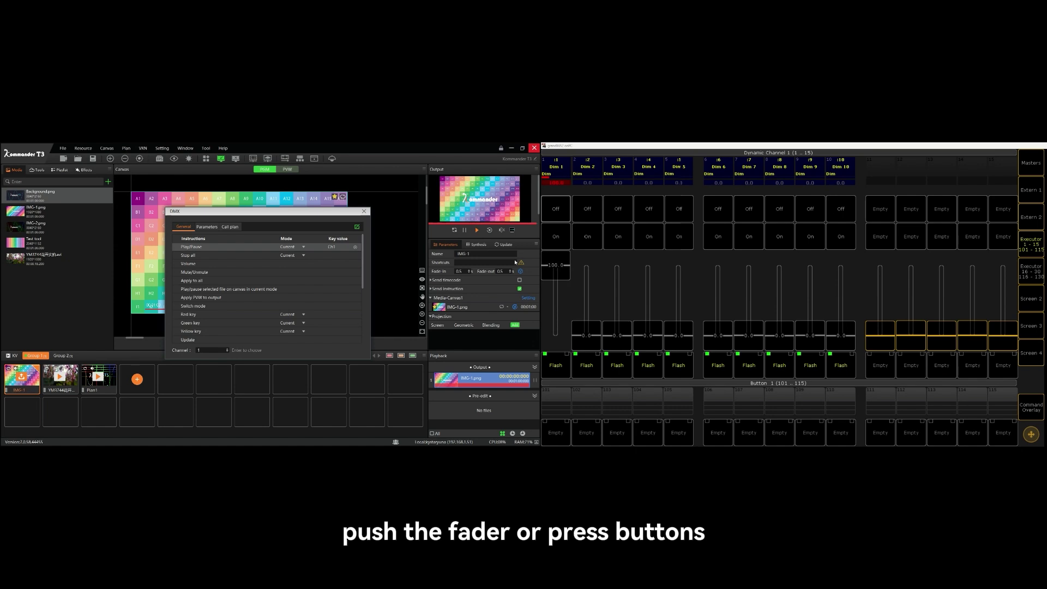
click(336, 265)
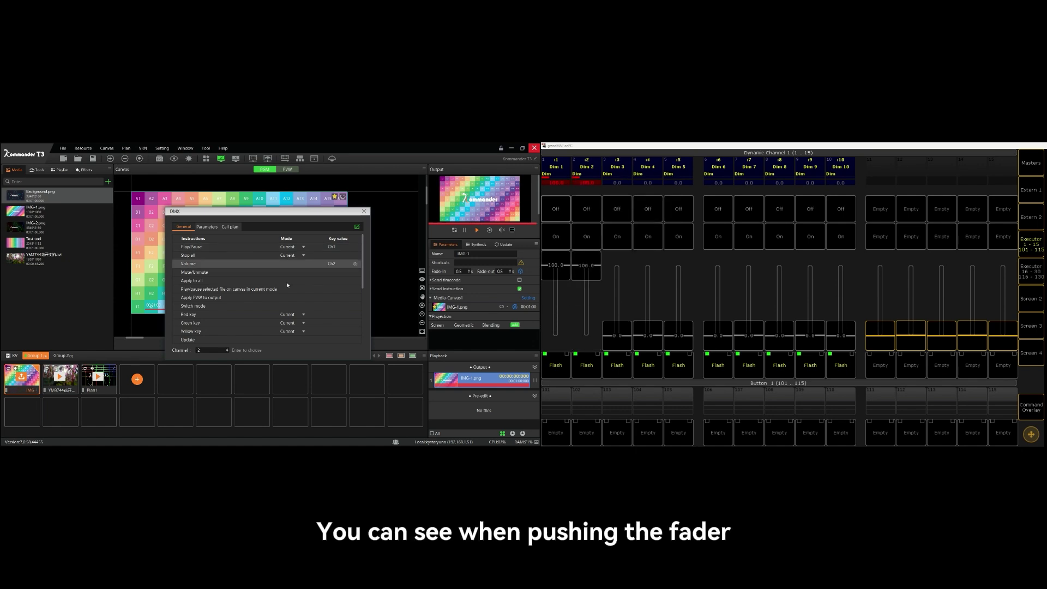
In the call plan DMX mapping, assign Next plan to channel 4 and Next group to channel 5 with the console faders, and close the mapping
click(228, 227)
click(337, 272)
drag(649, 335, 650, 263)
click(306, 256)
mouse_move(682, 337)
mouse_down()
mouse_move(673, 239)
mouse_move(676, 338)
mouse_up()
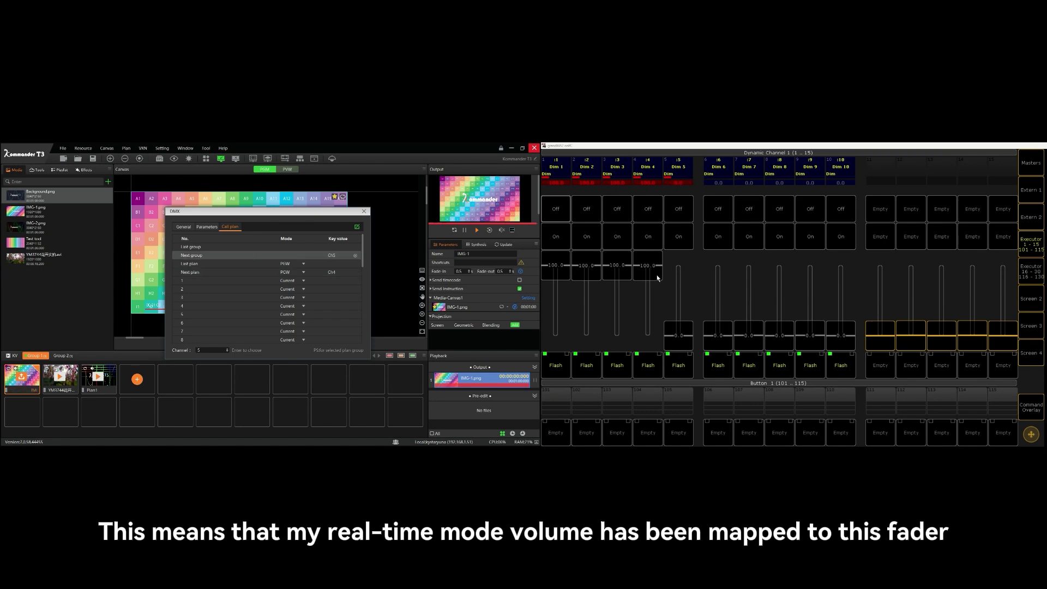
click(365, 212)
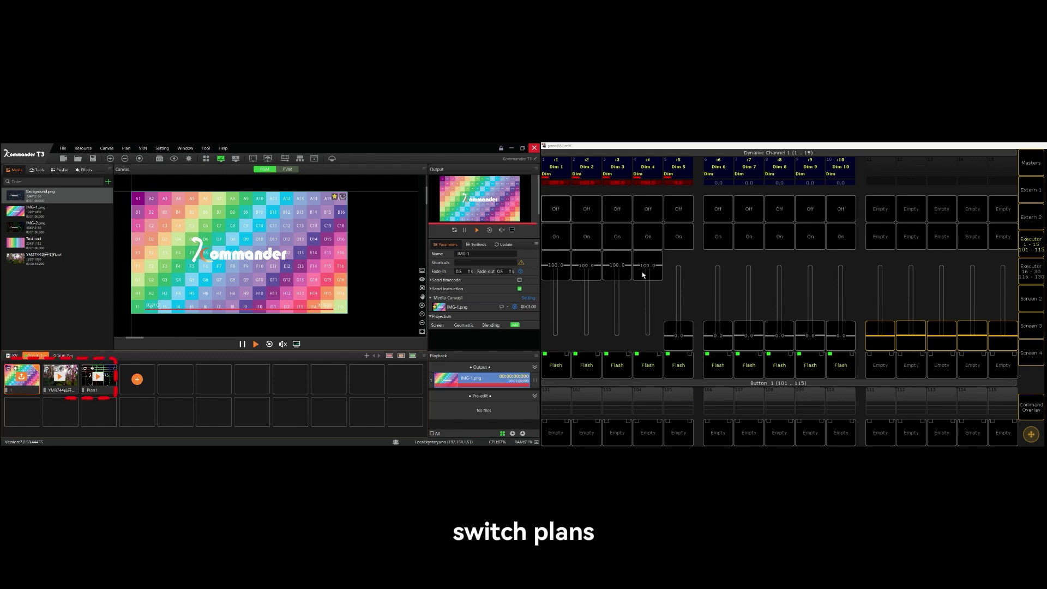
Test the console mapping by switching to the next plan with the Dim 4 fader and toggling pause/play with the Dim 1 fader
drag(648, 266, 647, 335)
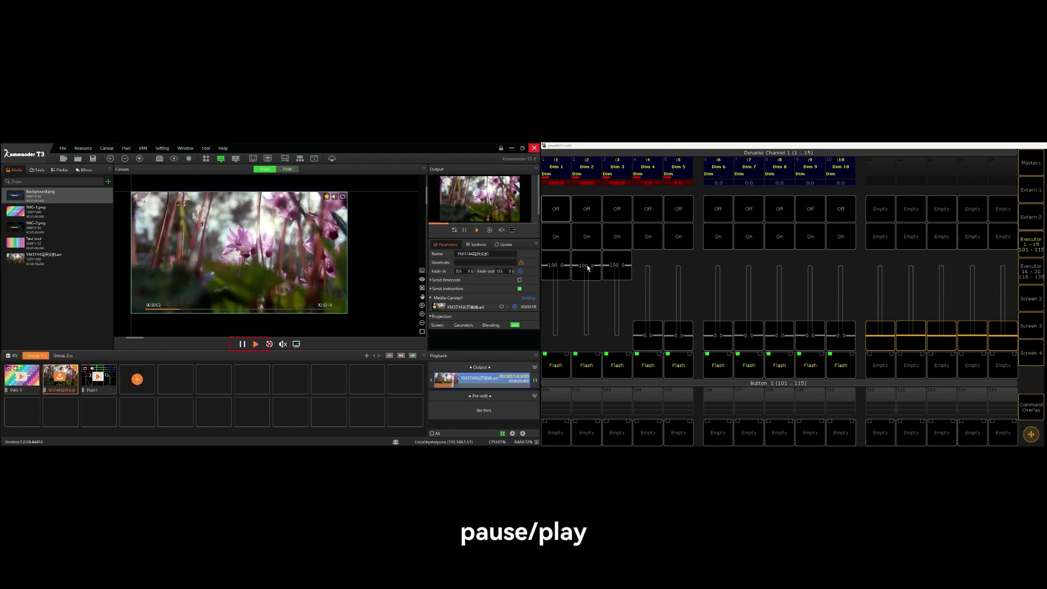
drag(557, 266, 559, 378)
drag(559, 336, 542, 200)
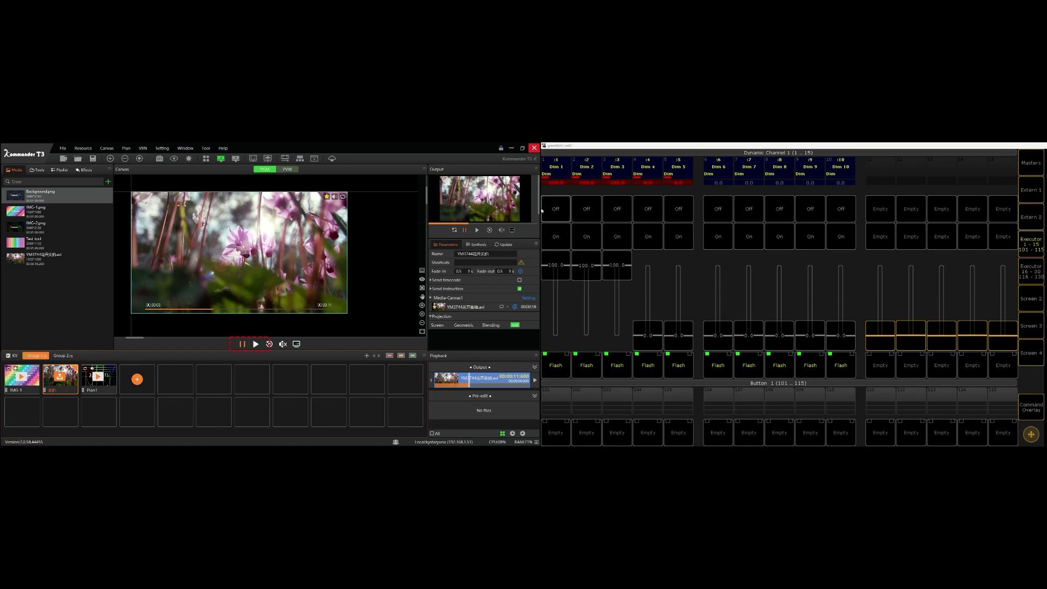
drag(556, 266, 551, 364)
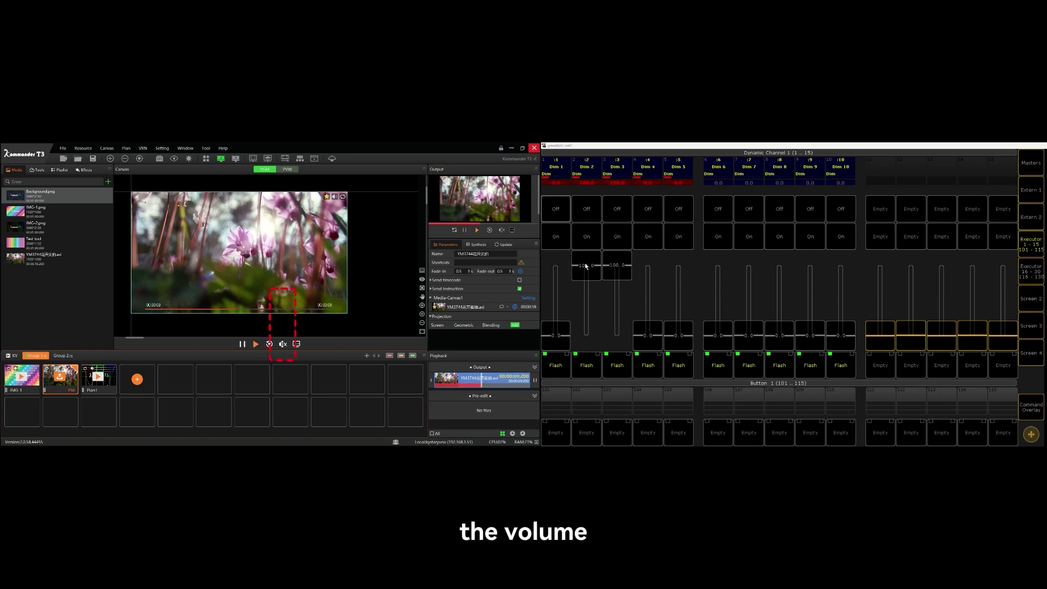
Test the volume control with the Dim 2 fader and switch to the next group by raising the Dim 5 fader to 100
drag(587, 266, 618, 267)
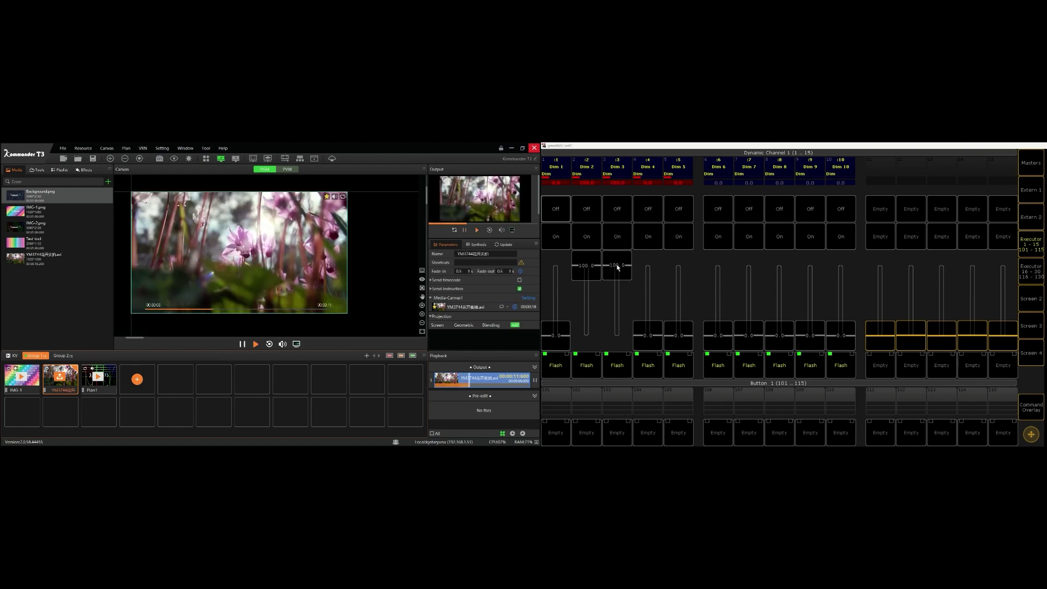
drag(675, 343, 674, 254)
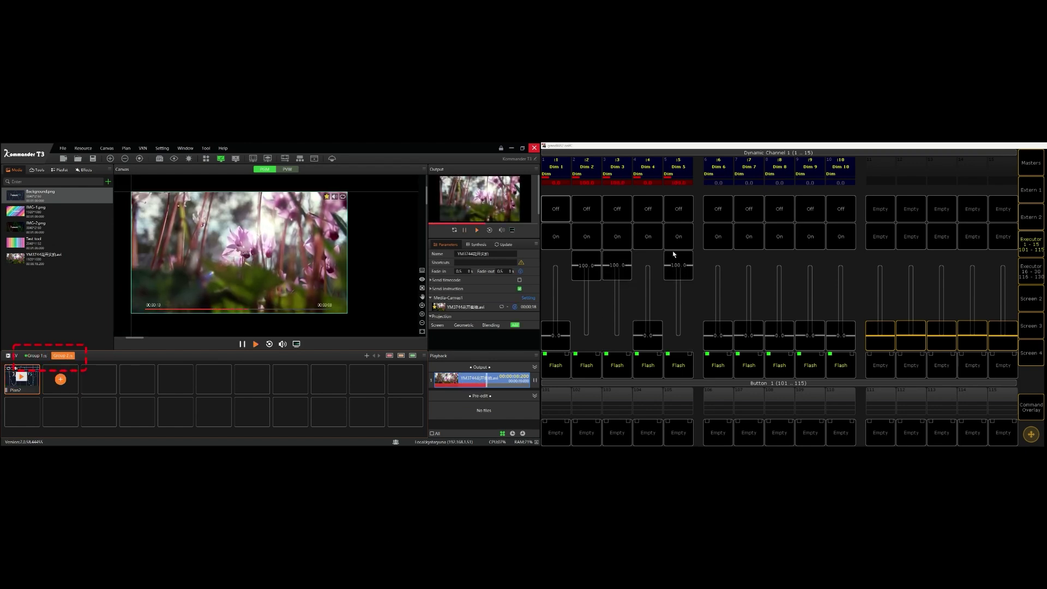